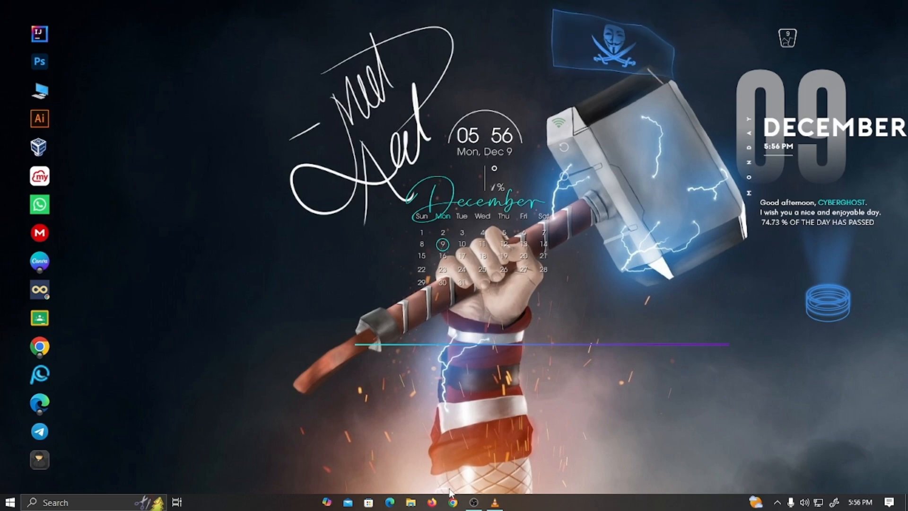
- Launch Chrome with the first profile and search Google for 'server download'
click(452, 504)
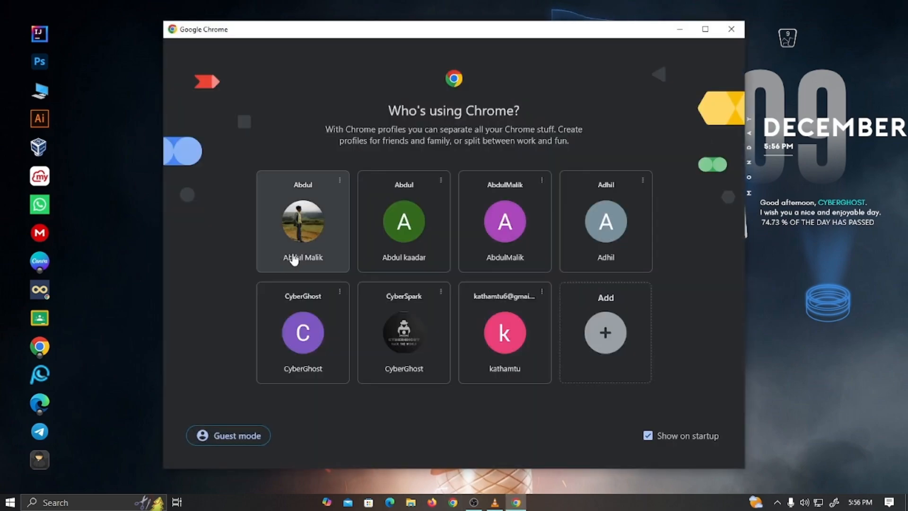
click(293, 254)
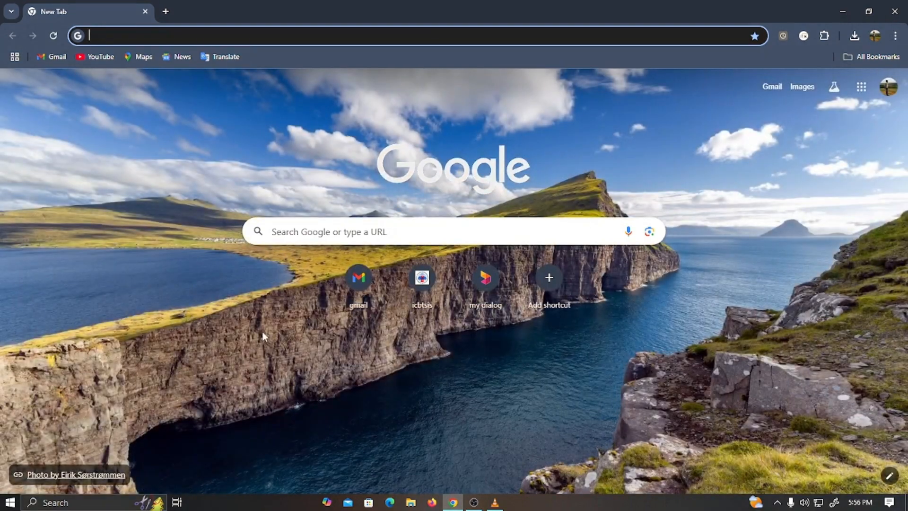
click(299, 236)
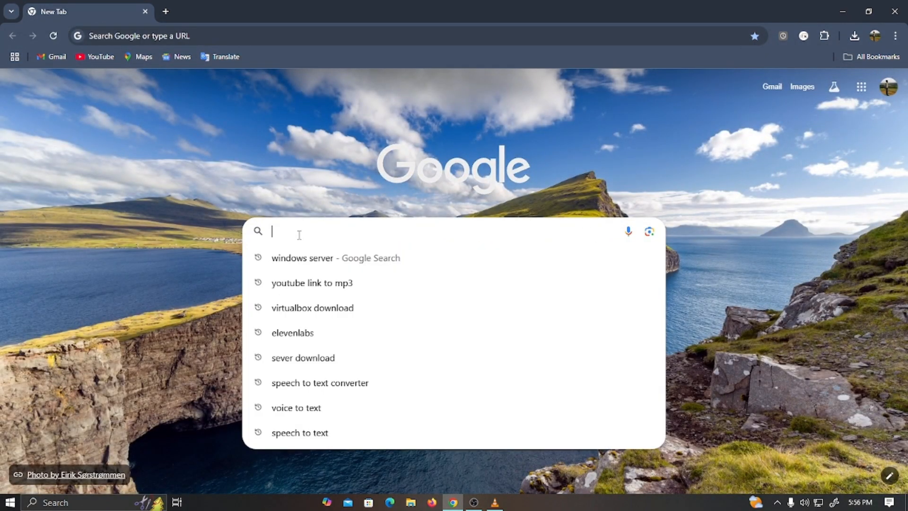
text(se)
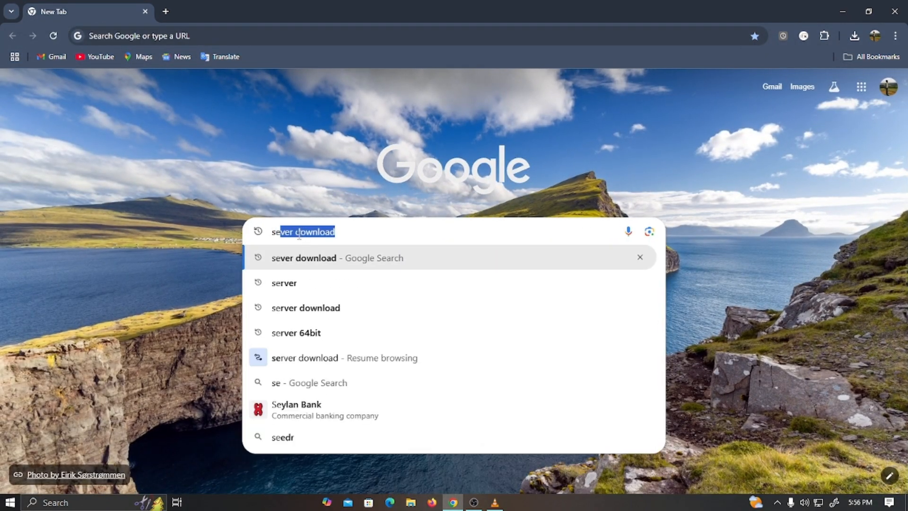
text(rver)
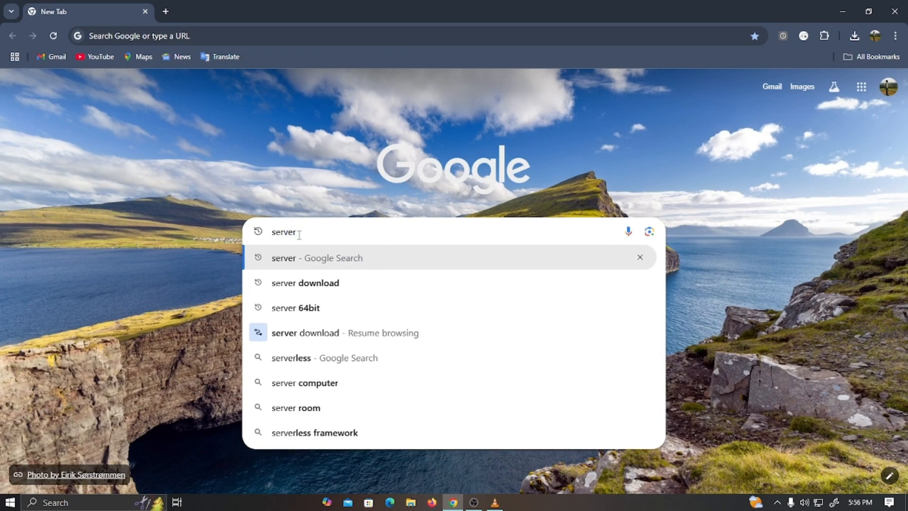
key(Down)
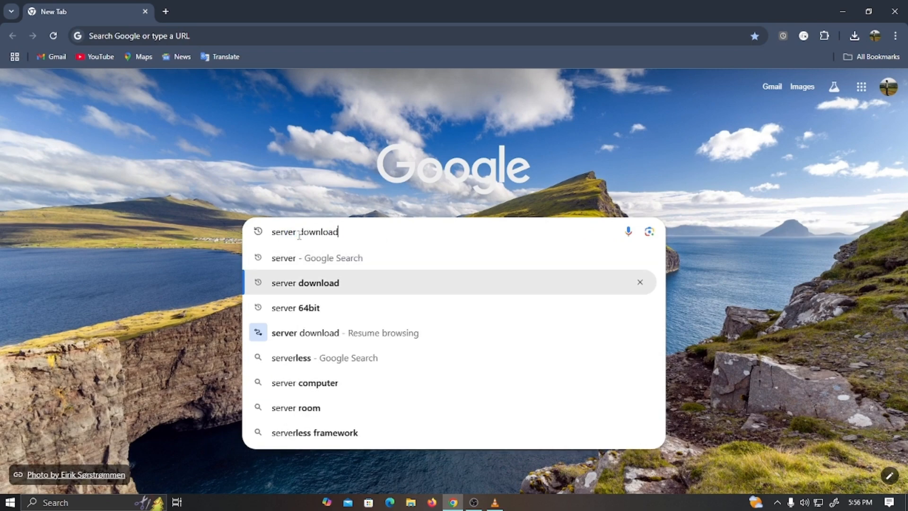
key(Return)
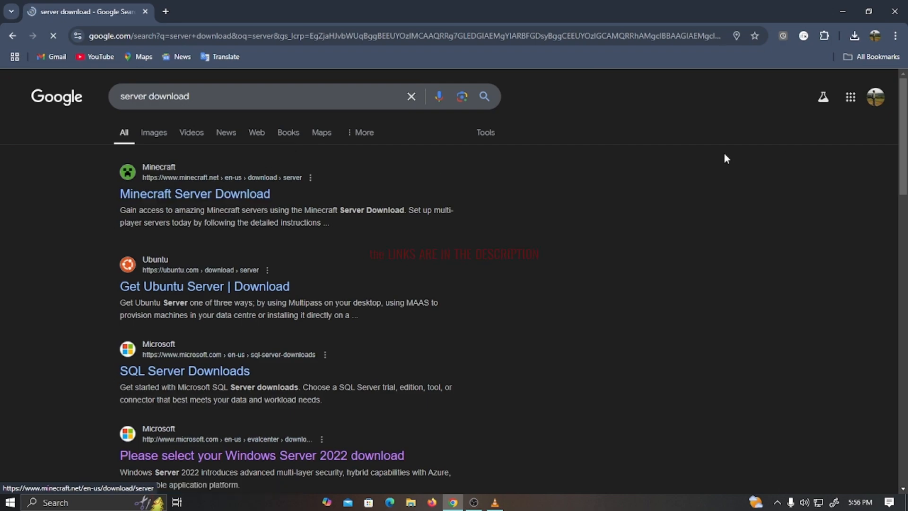
- On the Windows Server 2022 page, start the English 64-bit ISO download
drag(906, 118, 835, 170)
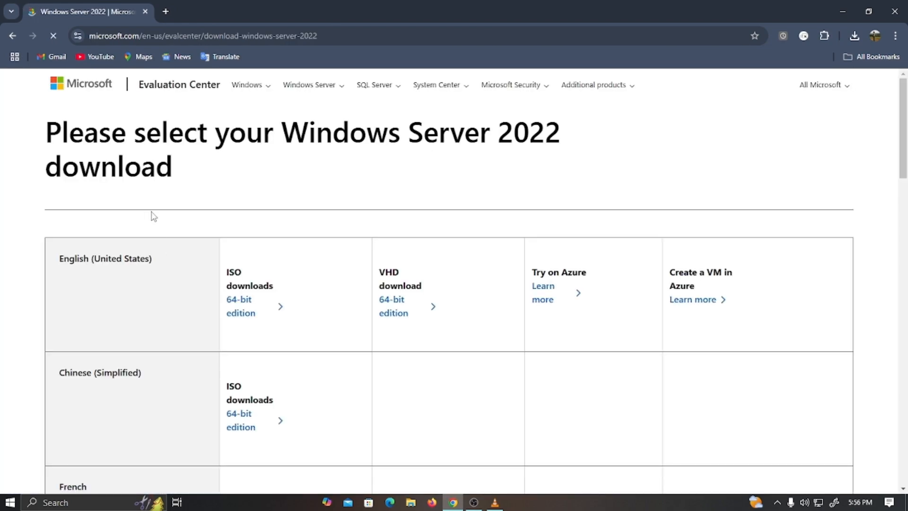
drag(906, 110, 831, 102)
click(244, 318)
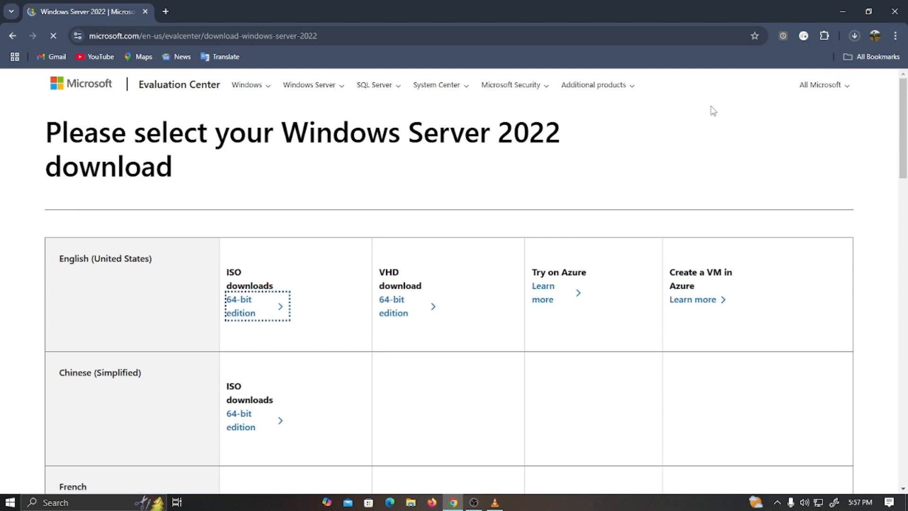
- Pause and cancel the Windows Server ISO download, then open a new tab
click(855, 32)
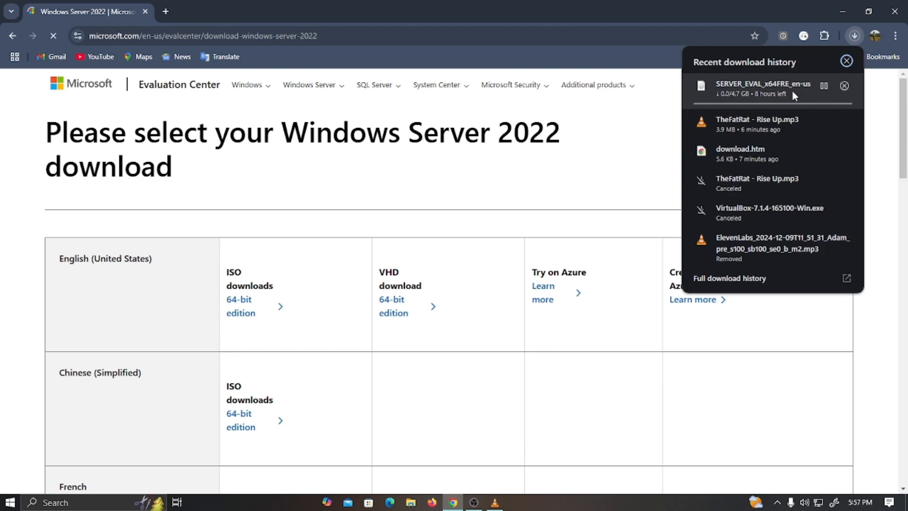
click(823, 86)
mouse_move(822, 88)
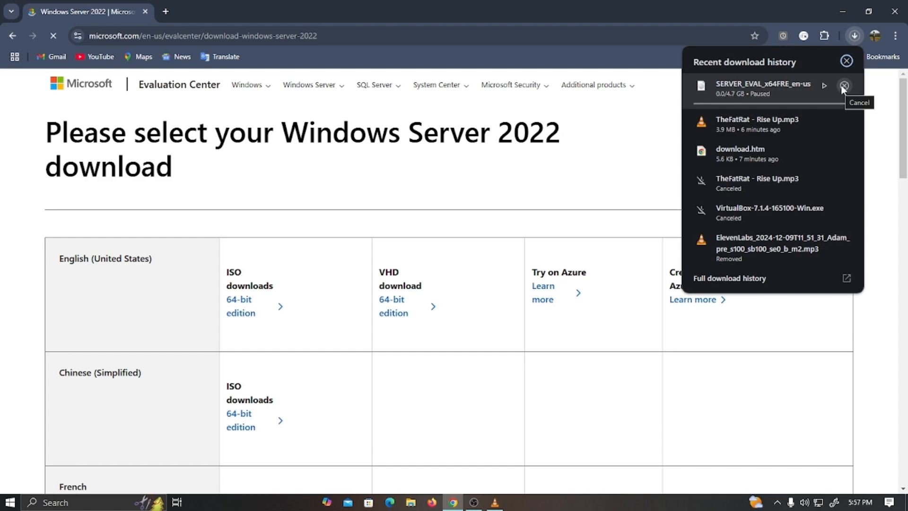
click(840, 86)
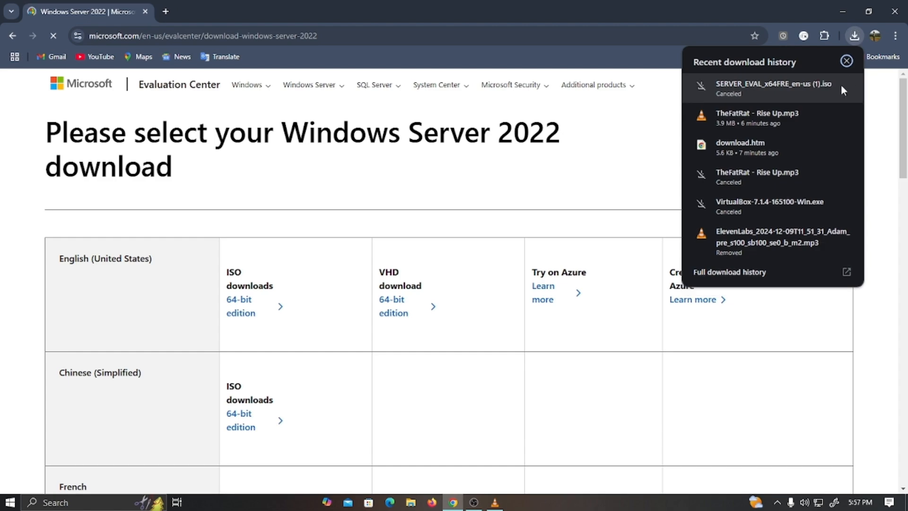
click(165, 13)
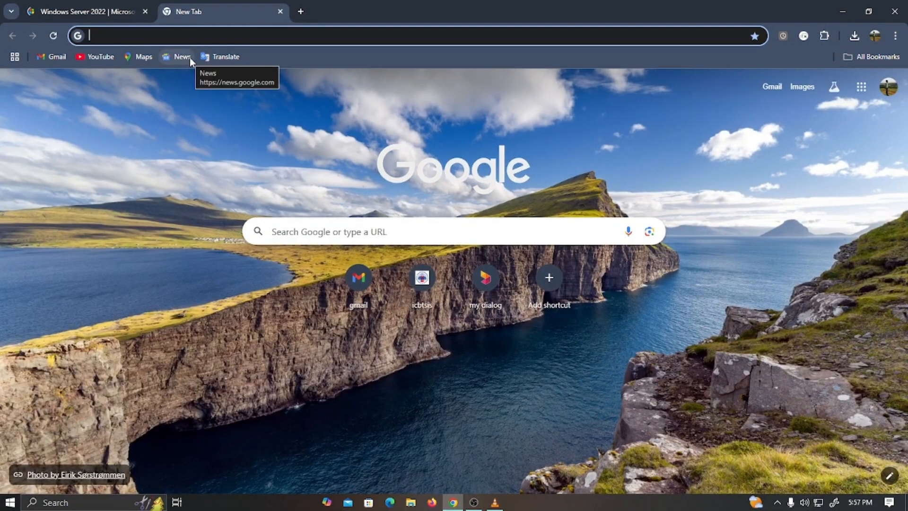
- Search Google for 'virtualbox download' and open the Downloads – Oracle VirtualBox page
text(vi)
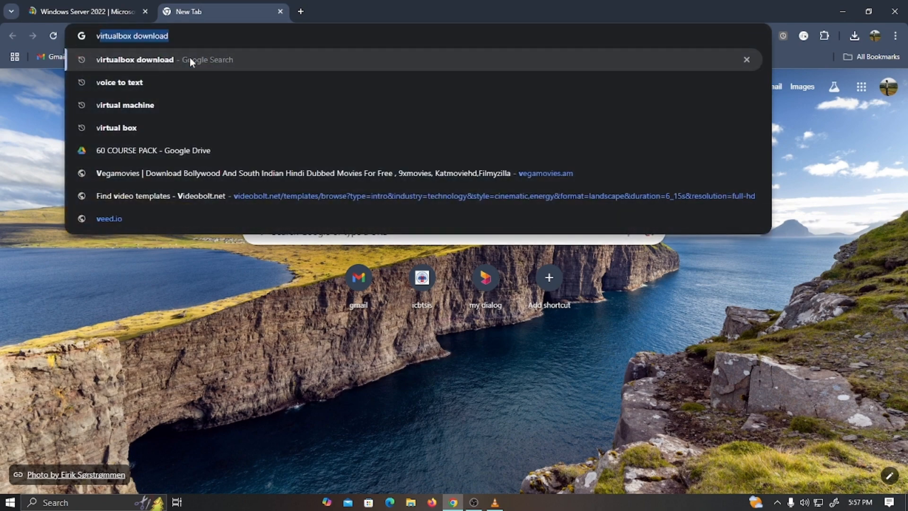
text(rt)
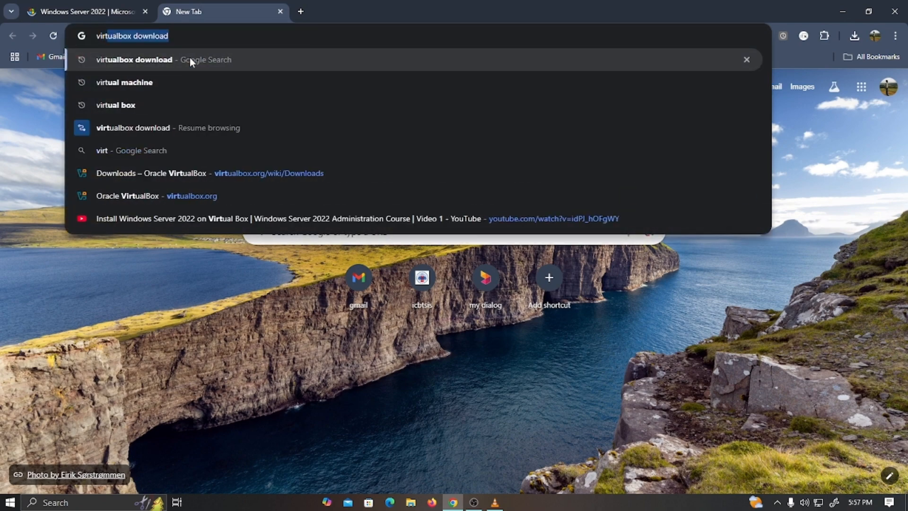
key(Right)
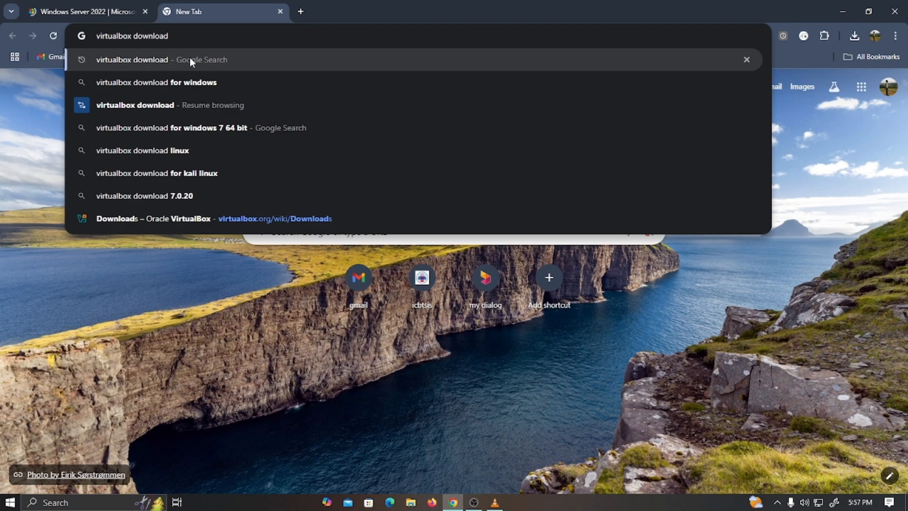
key(Return)
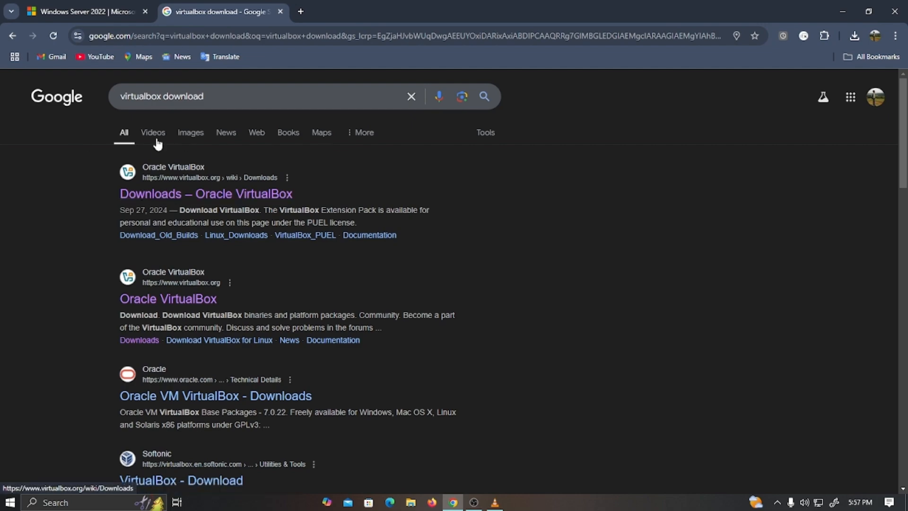
click(156, 195)
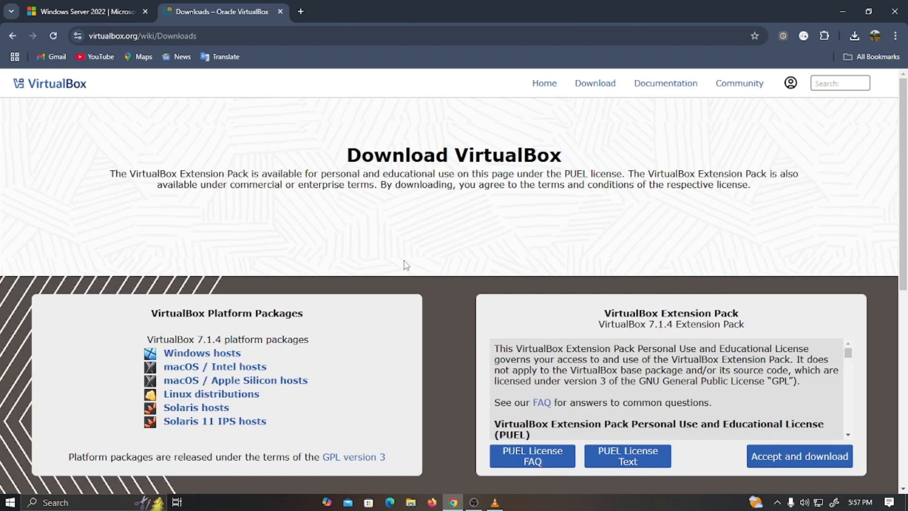
- Scroll the VirtualBox Downloads page and highlight the 7.1.4 platform packages heading
scroll(476, 269, down, 3)
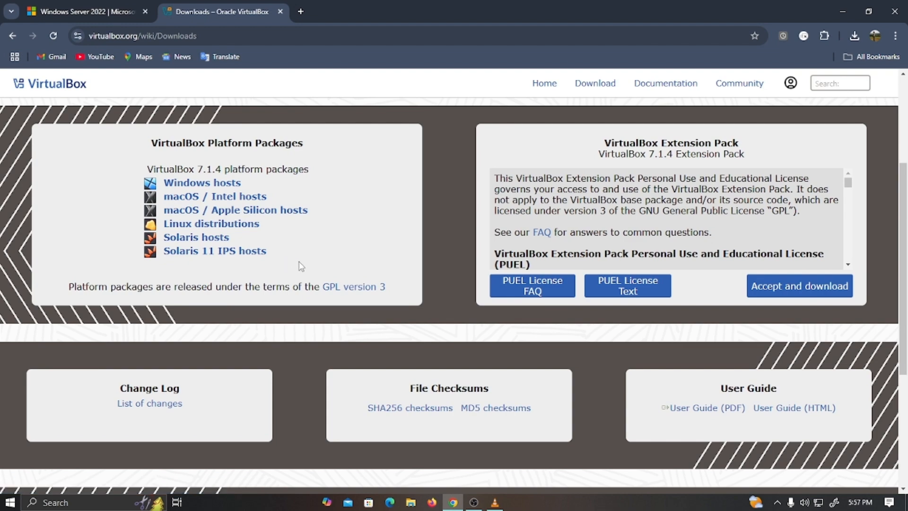
scroll(303, 267, up, 2)
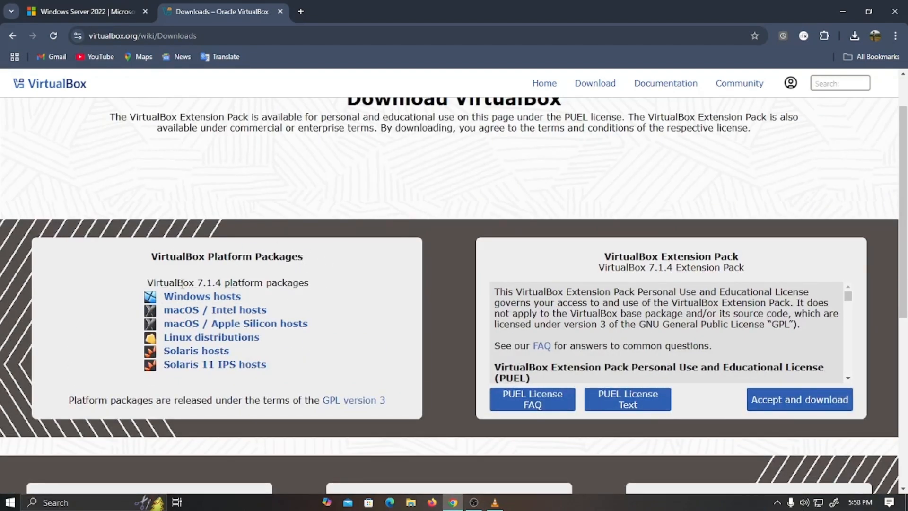
drag(195, 283, 313, 286)
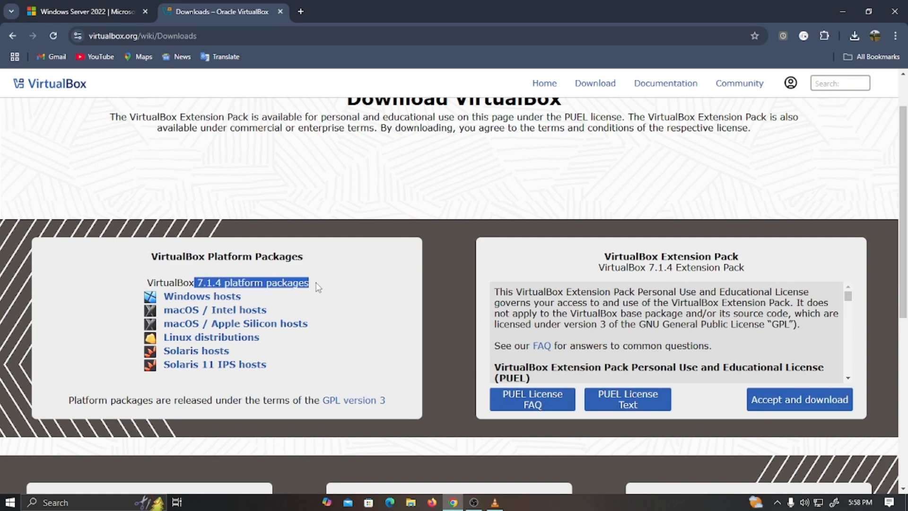
click(381, 336)
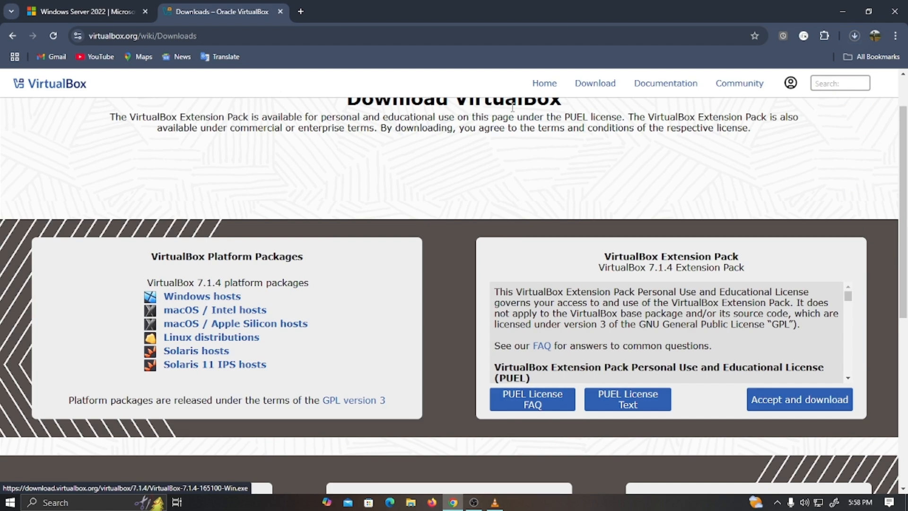
- Start the VirtualBox 7.1.4 Windows-hosts installer download, then pause and cancel it
click(853, 36)
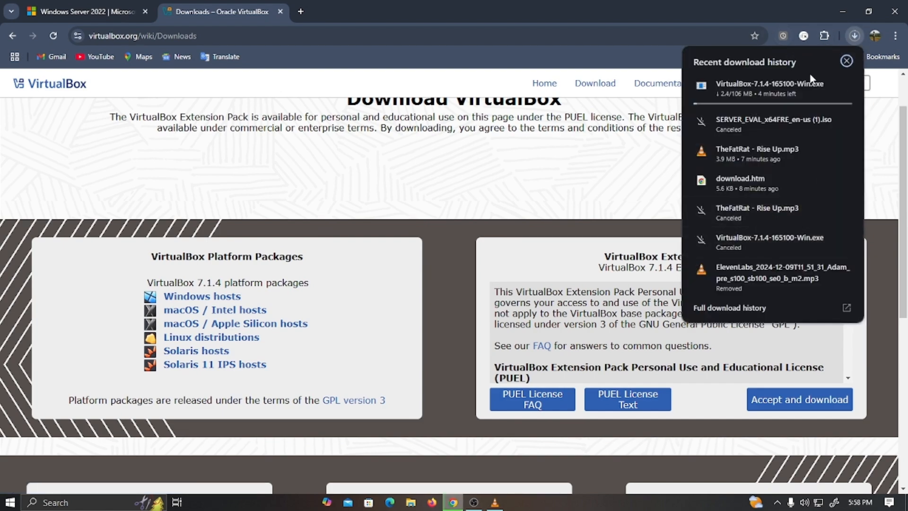
click(825, 86)
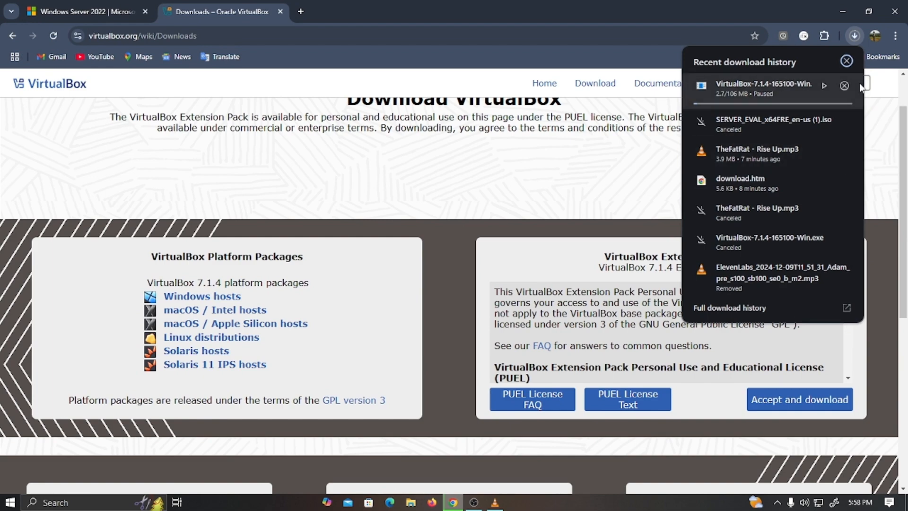
click(848, 85)
- Dismiss the downloads list and select the Extension Pack heading text
click(596, 179)
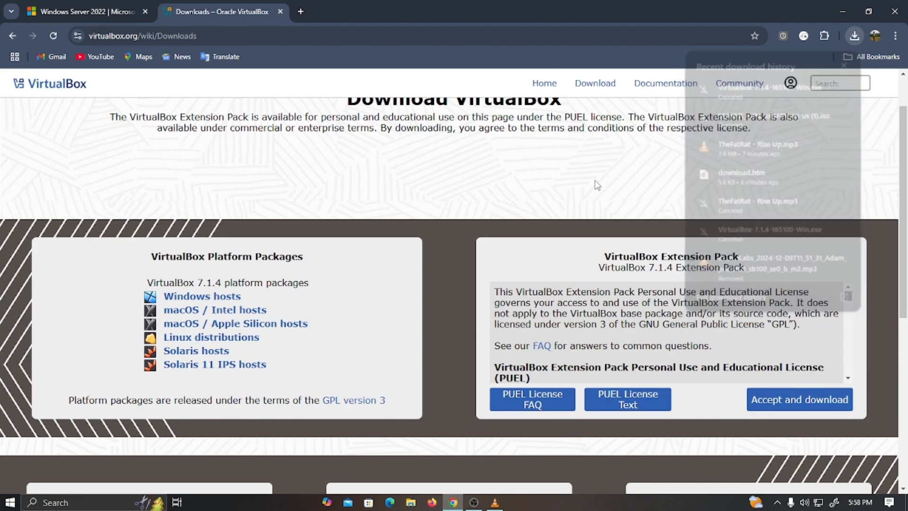
scroll(625, 236, down, 1)
scroll(626, 239, down, 4)
scroll(325, 190, up, 4)
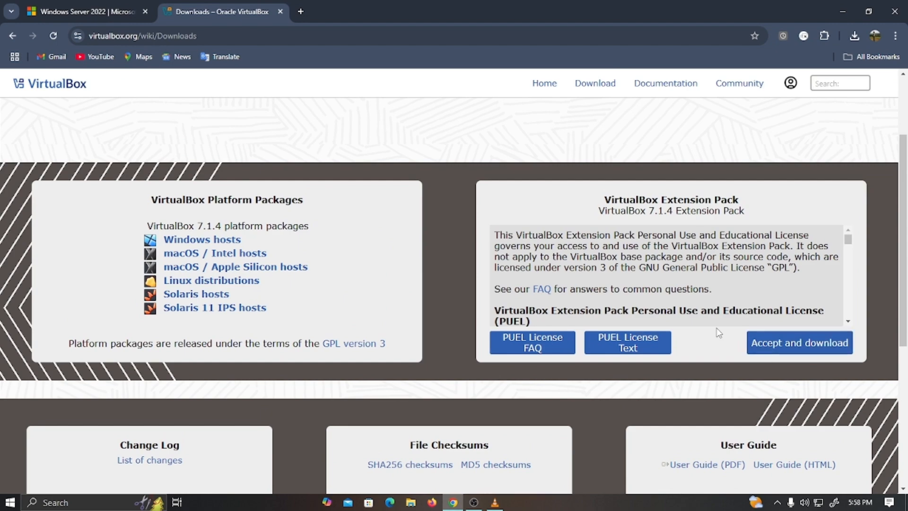
drag(606, 200, 624, 202)
drag(621, 196, 729, 197)
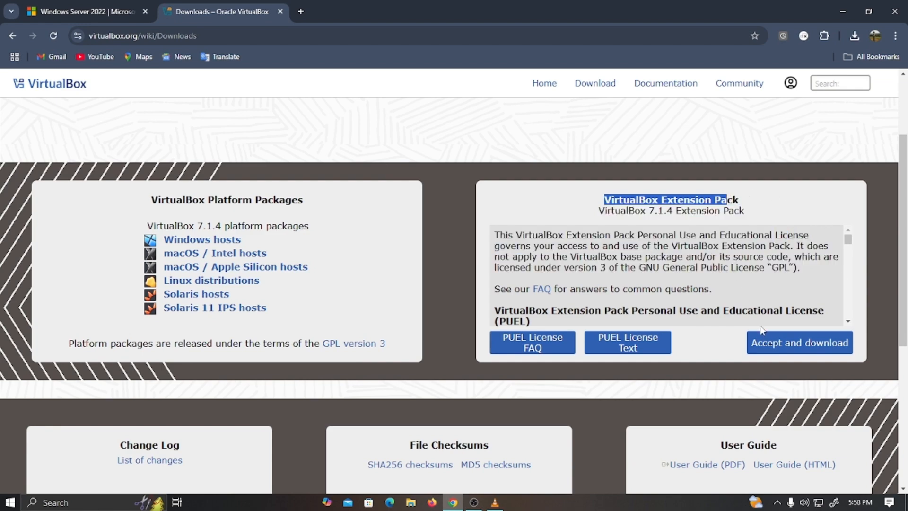
- Download the 7.1.4 Extension Pack, pause and cancel it, and close Chrome
click(788, 346)
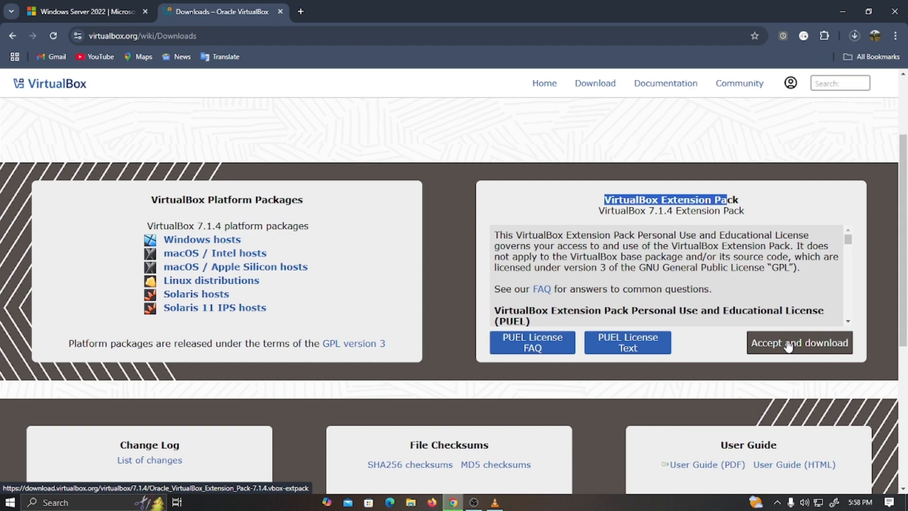
click(858, 38)
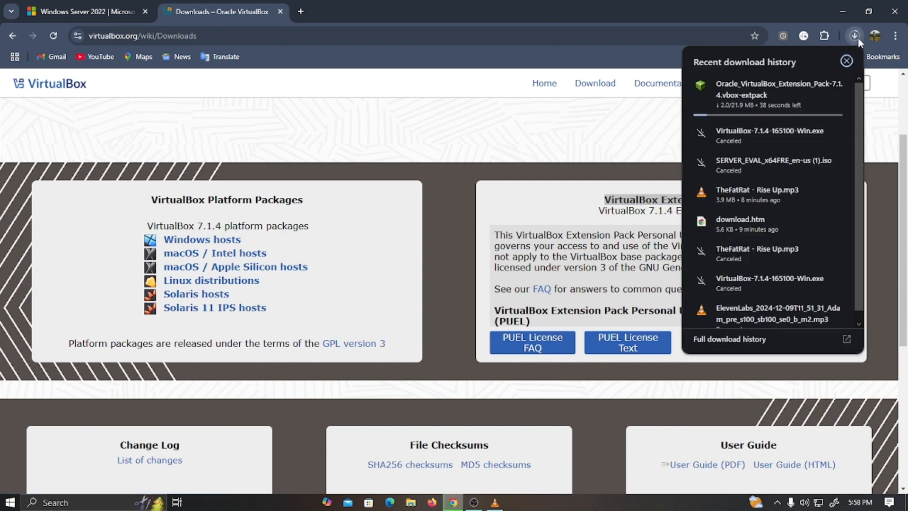
mouse_move(768, 84)
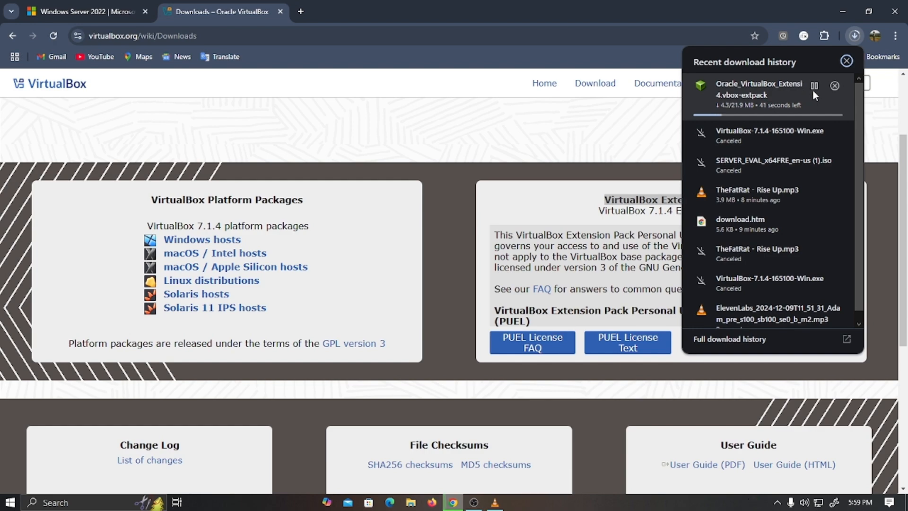
click(813, 87)
click(835, 86)
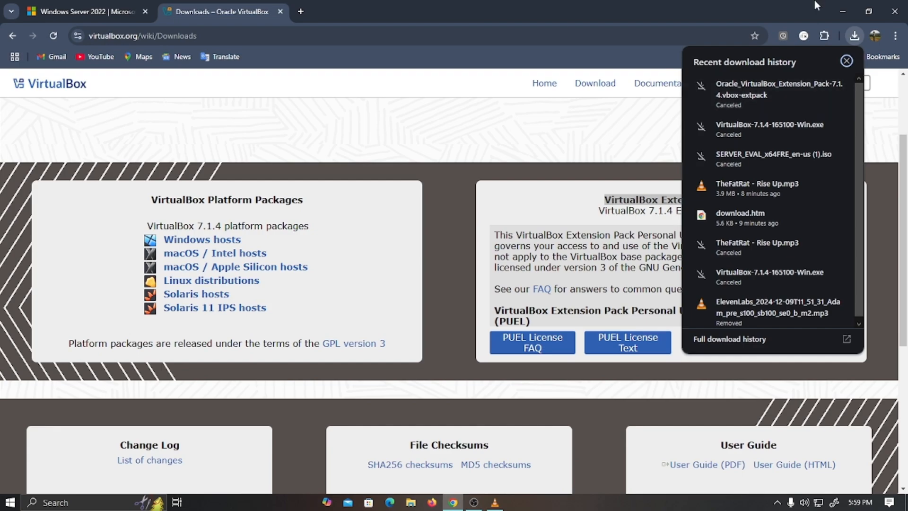
click(895, 11)
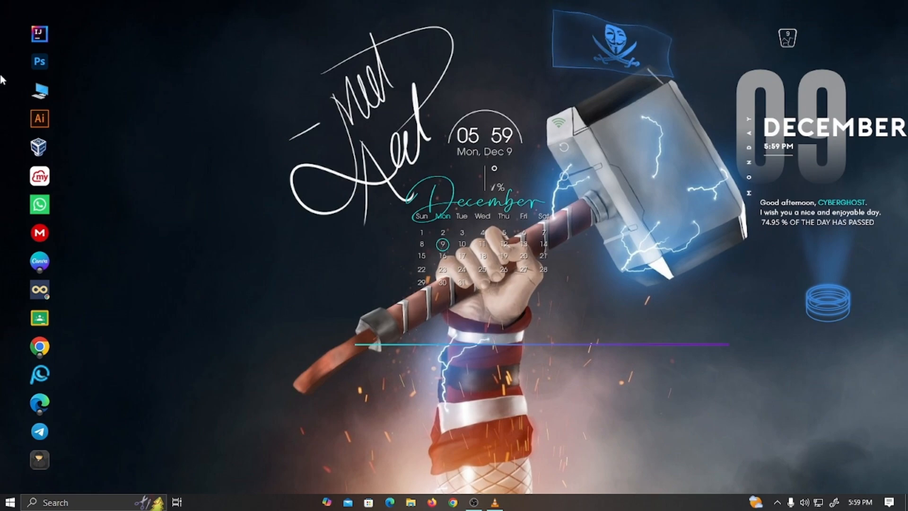
- Open Downloads in File Explorer and right-click the VirtualBox-7.0.18 installer
click(39, 90)
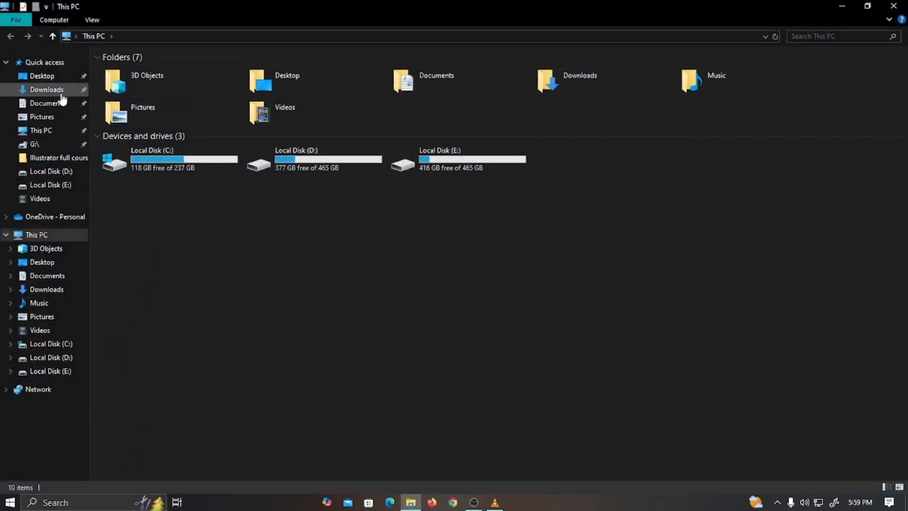
click(63, 90)
scroll(227, 294, down, 5)
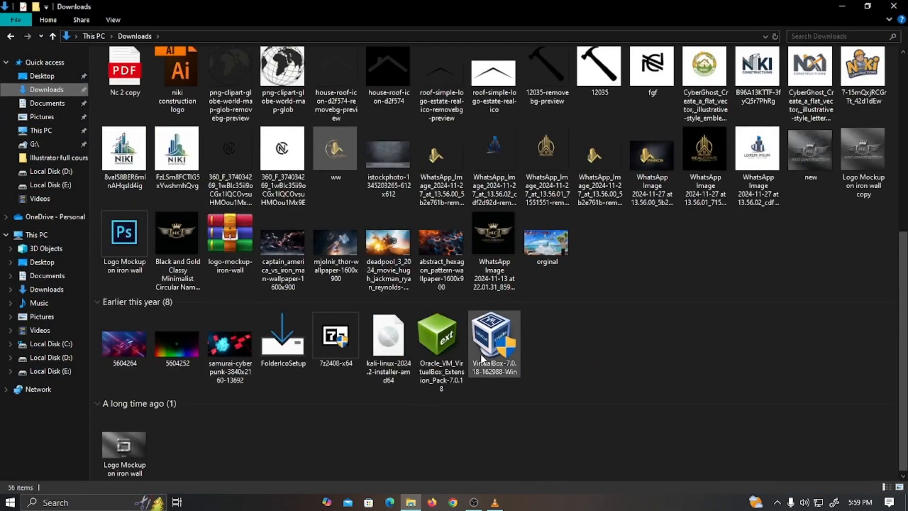
right_click(493, 341)
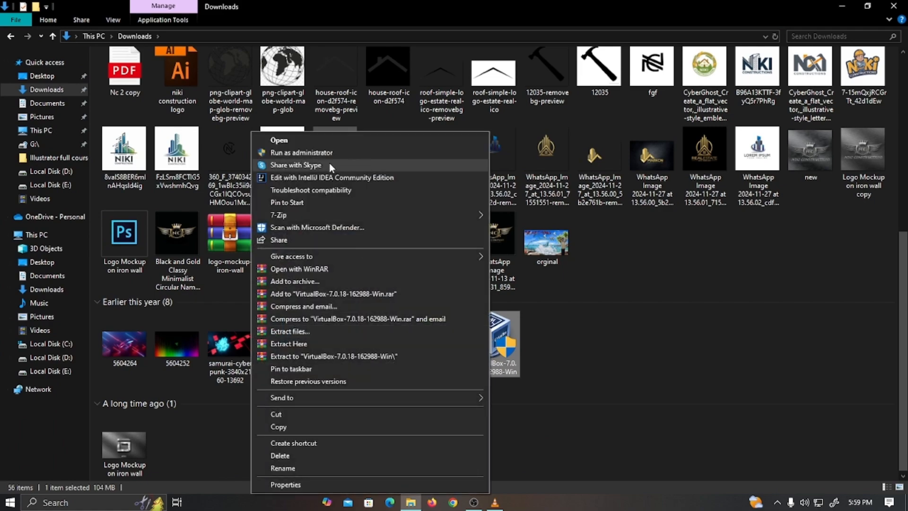
- Run the VirtualBox 7.0.18 installer with admin approval and pass the welcome page
click(315, 145)
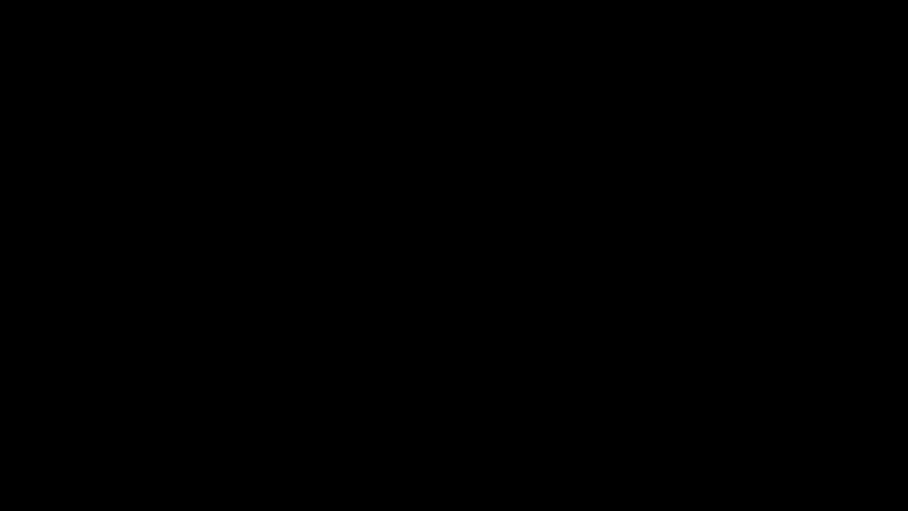
click(391, 330)
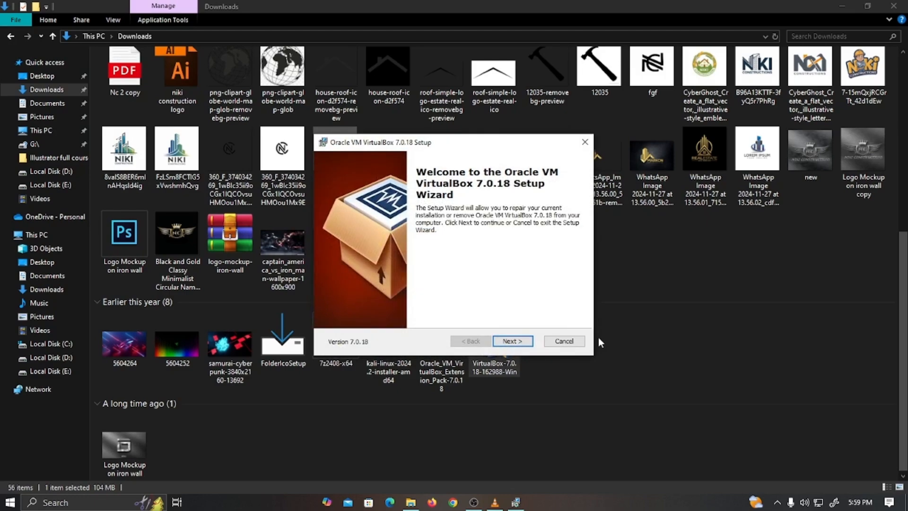
click(523, 343)
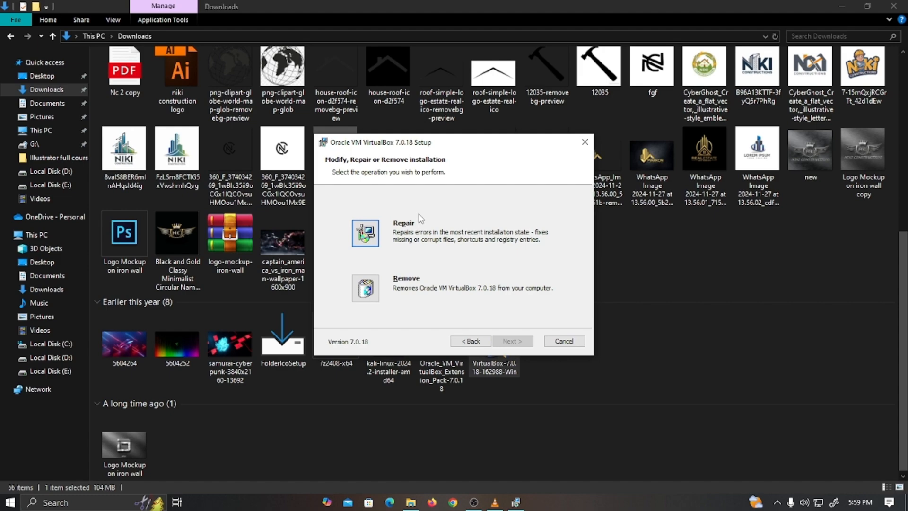
- Cancel the VirtualBox setup, finish the interrupted wizard, and minimize the Downloads window
click(567, 346)
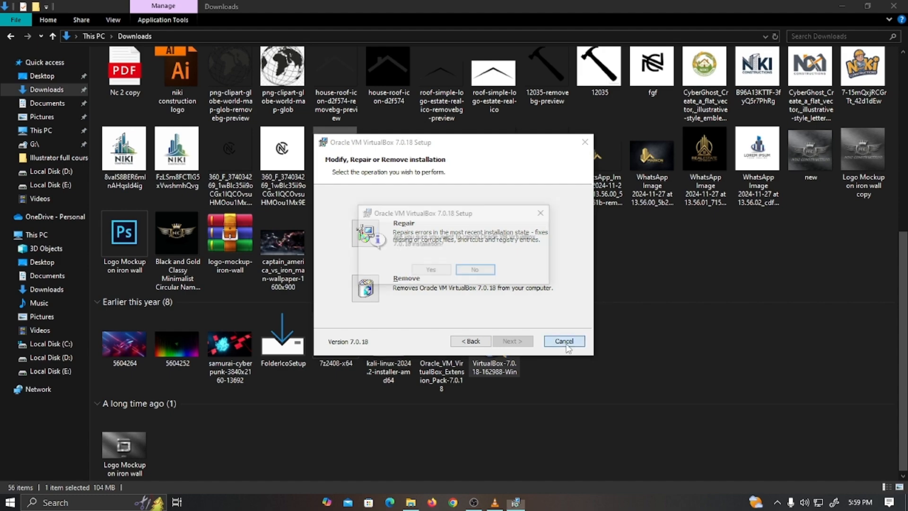
click(466, 268)
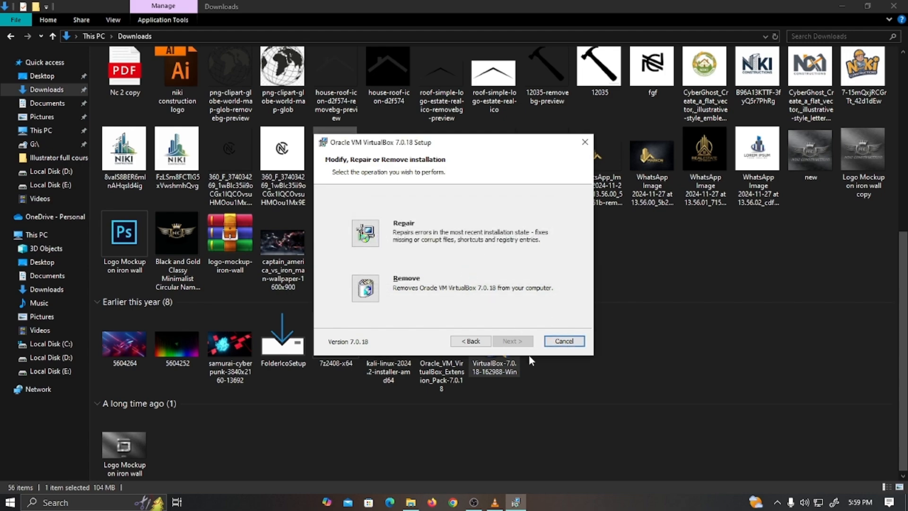
click(572, 346)
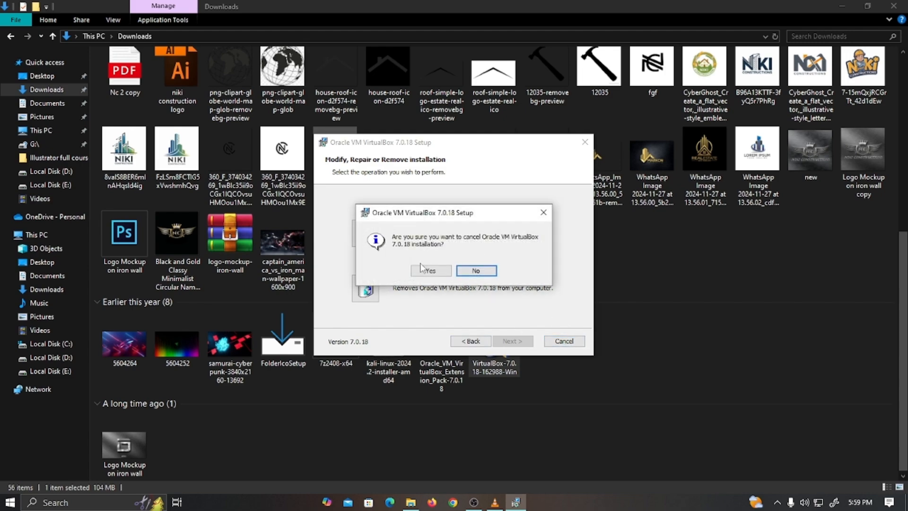
click(476, 270)
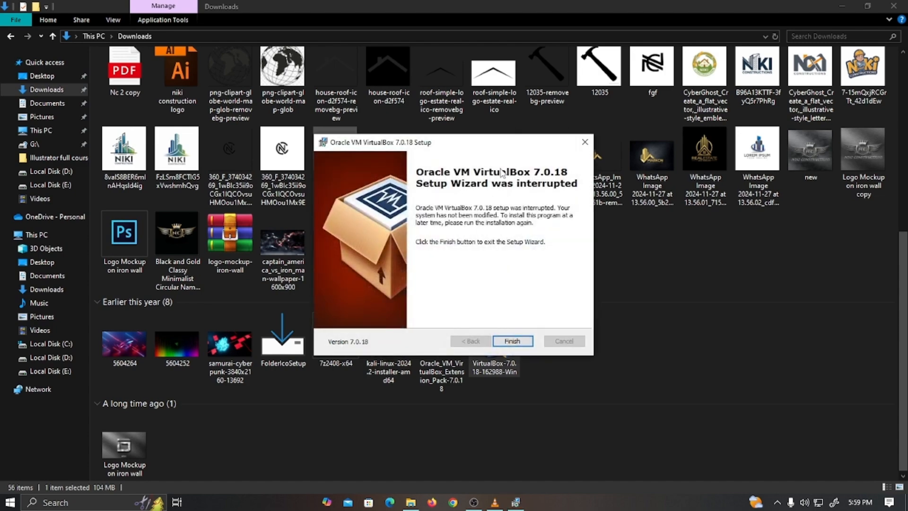
click(513, 341)
click(845, 6)
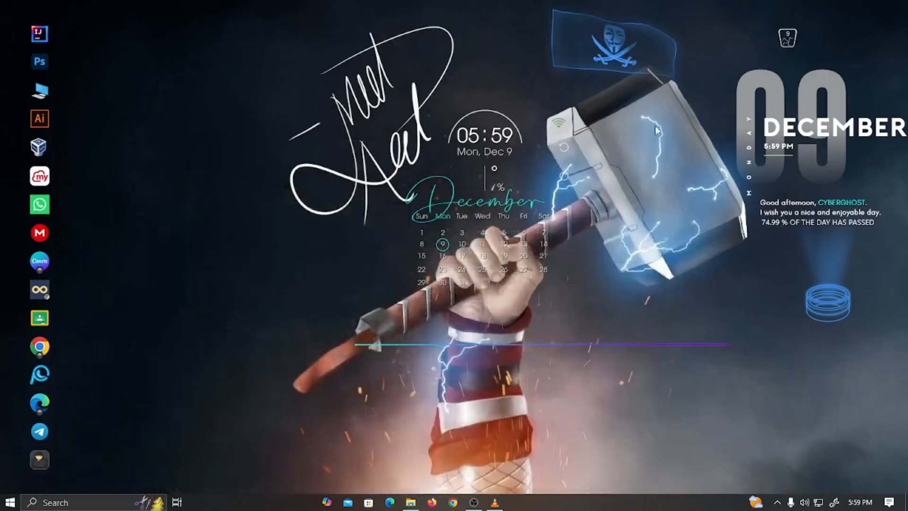
- Launch VirtualBox Manager and show the Extensions tool with Extension Pack 7.0.18r162988
click(56, 155)
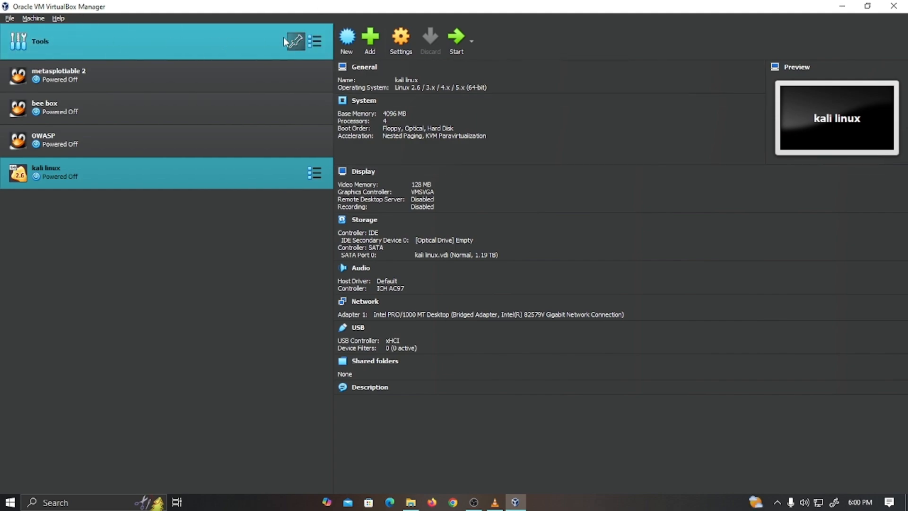
click(316, 42)
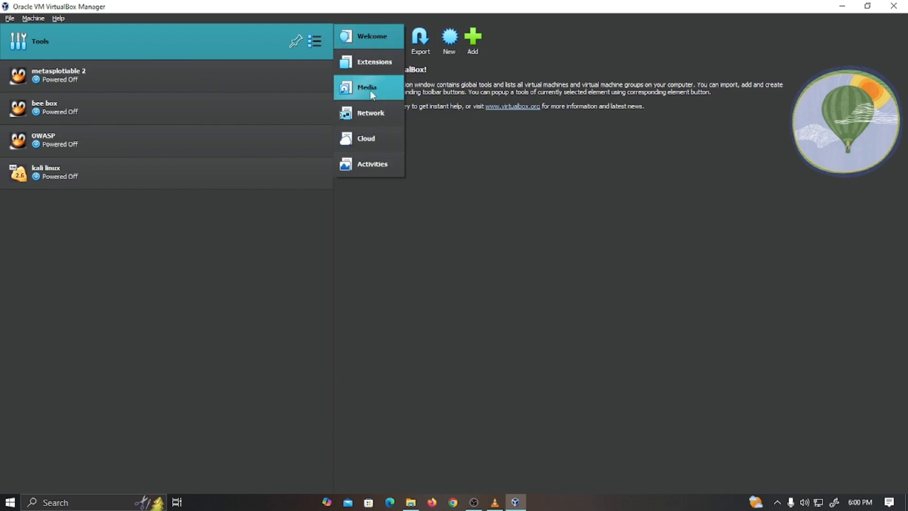
click(368, 60)
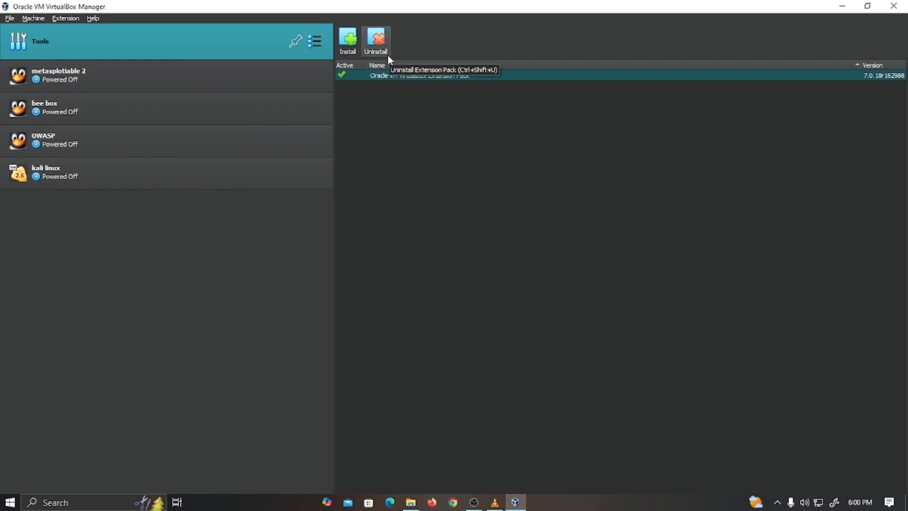
- Abandon installing the 7.0.18 extpack file and switch to the Welcome page
click(353, 49)
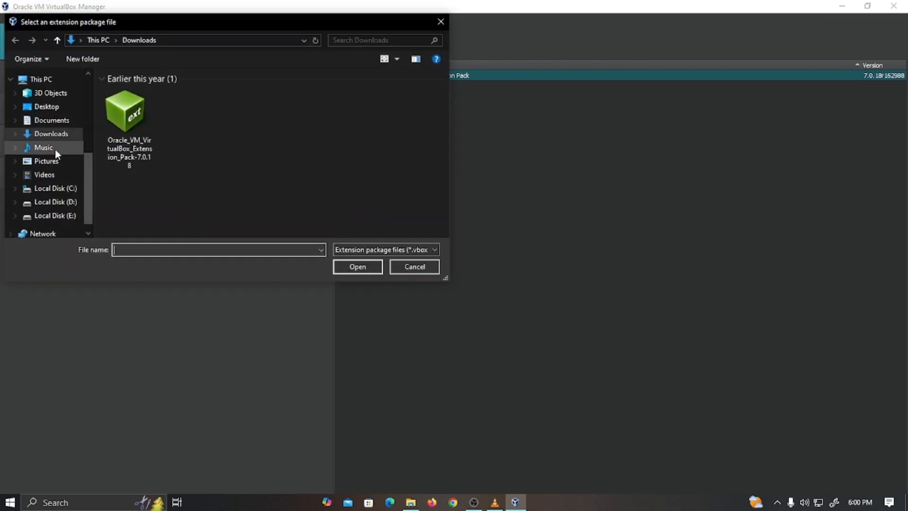
click(137, 124)
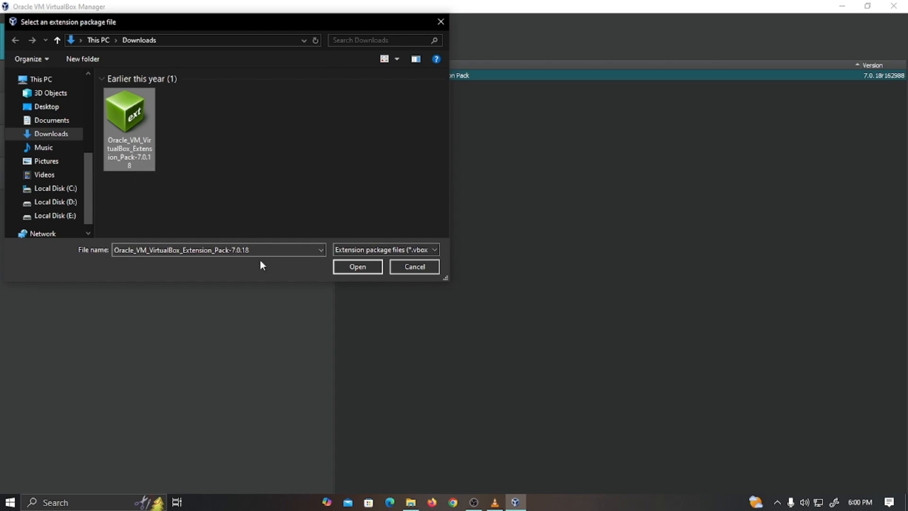
click(431, 269)
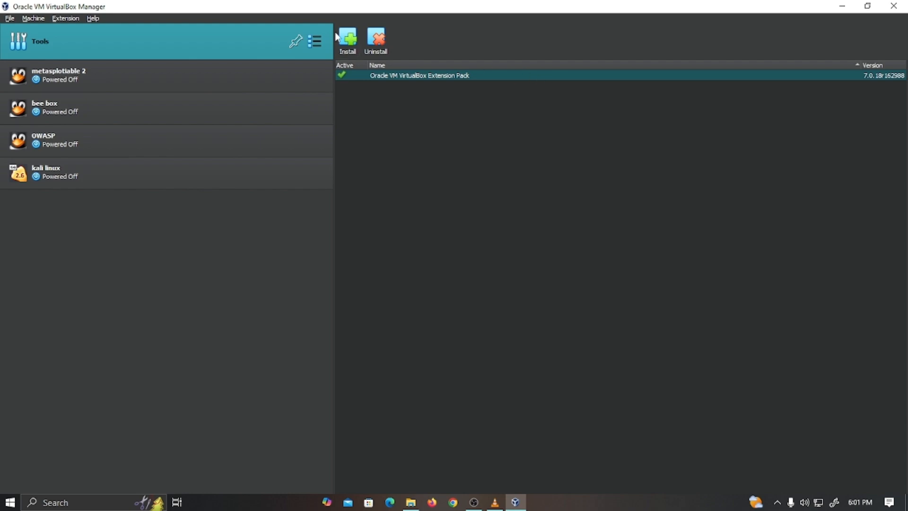
click(318, 42)
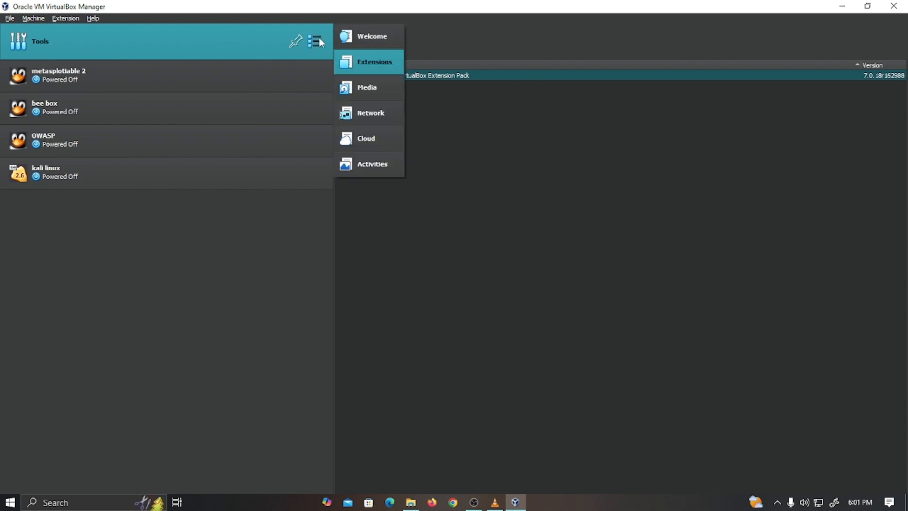
click(351, 42)
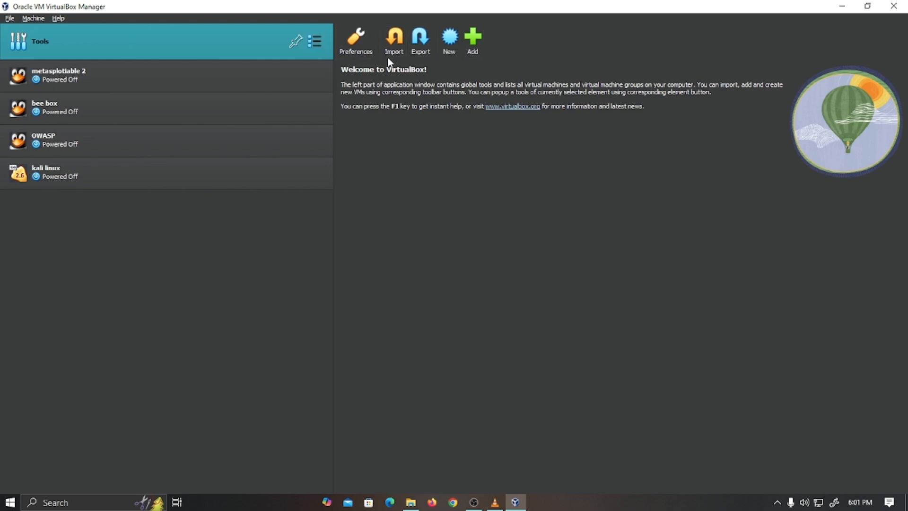
- Create a VM named 'windows server', Microsoft Windows, Windows 2019 (64-bit), and continue
click(449, 47)
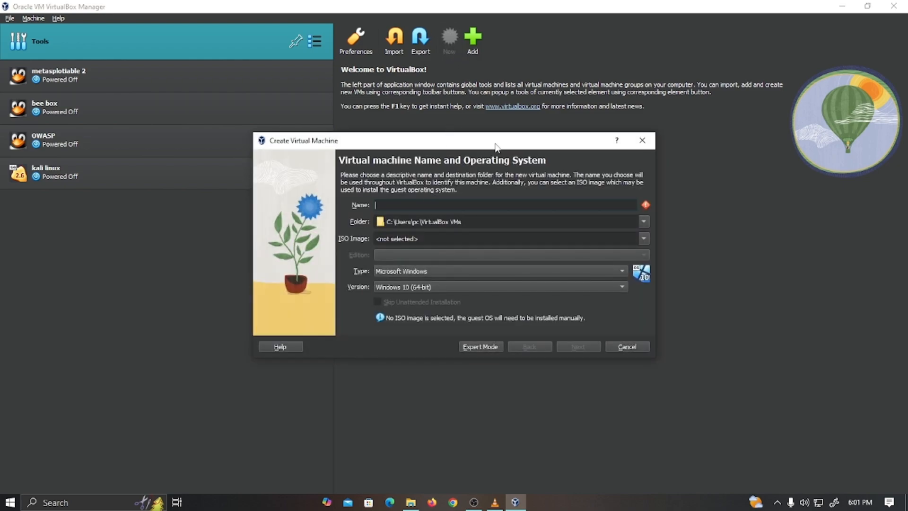
drag(496, 147, 523, 165)
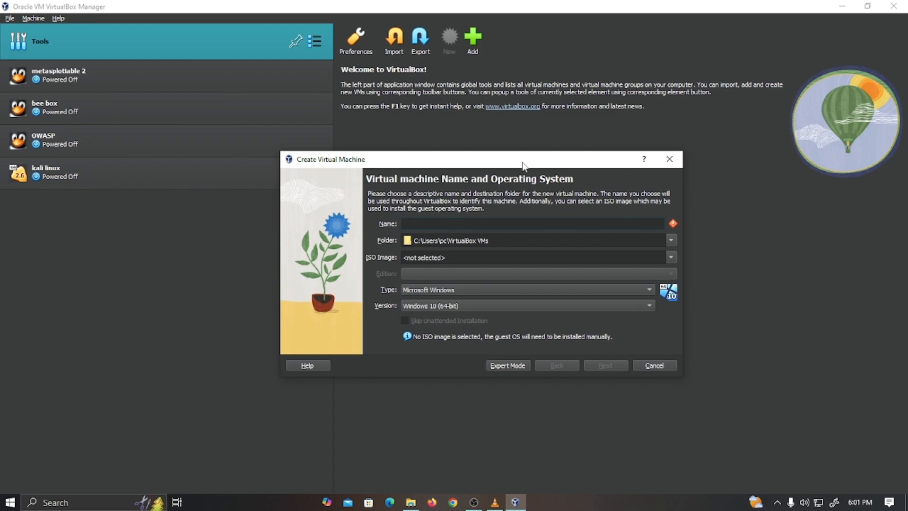
text(windows server)
click(435, 290)
click(435, 291)
click(479, 305)
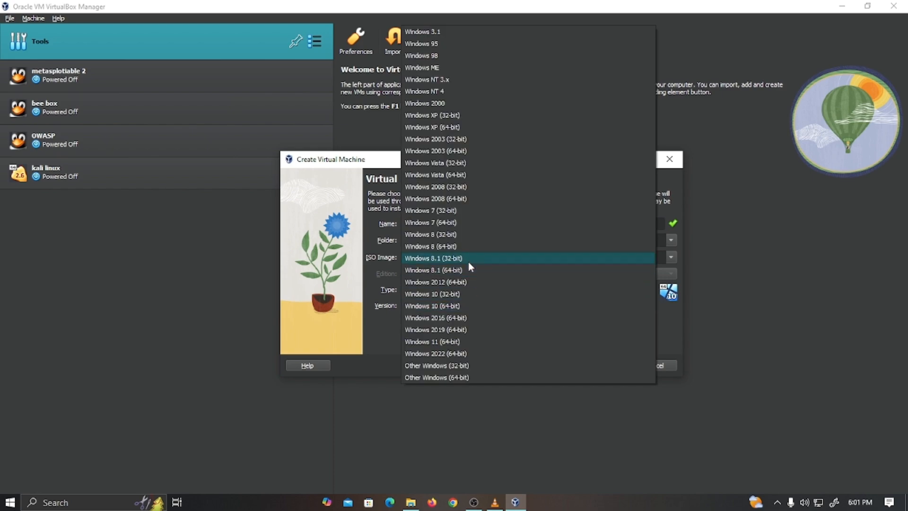
click(427, 330)
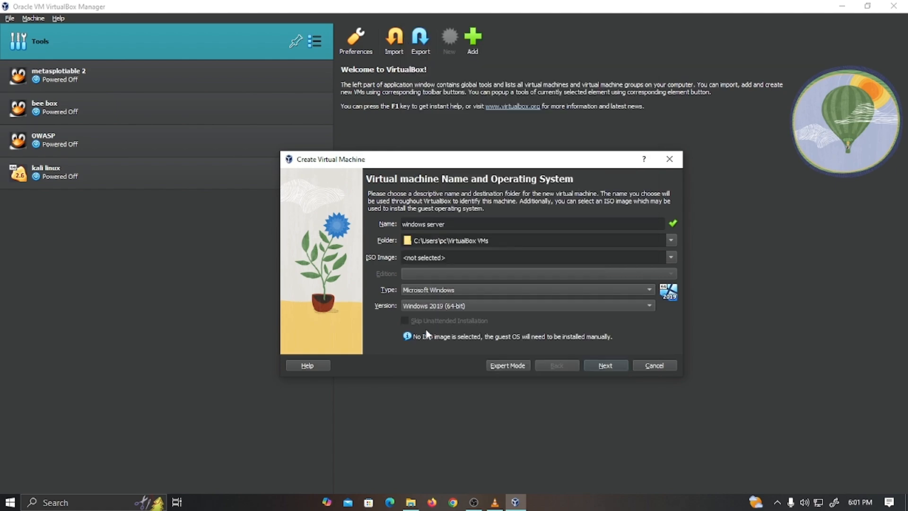
click(608, 366)
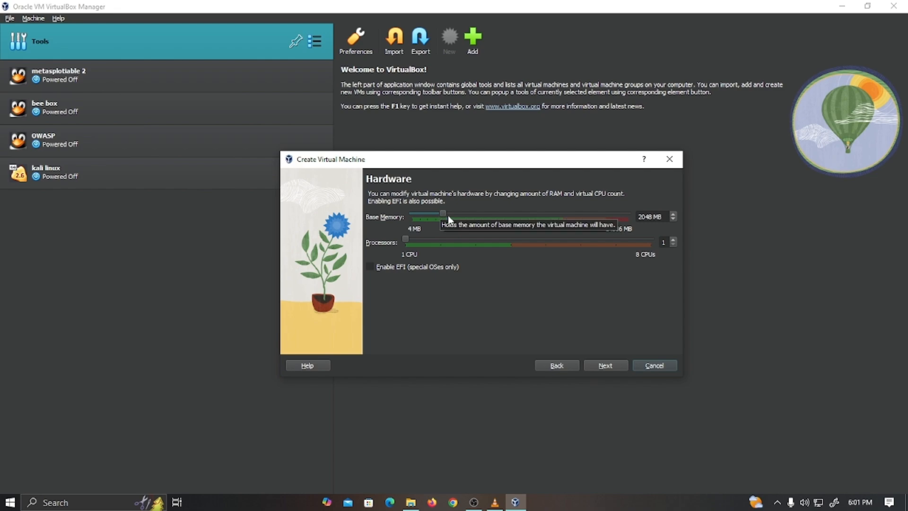
- Set base memory to 4096 MB and processors to 3, then advance to the virtual hard disk page
drag(444, 214, 473, 218)
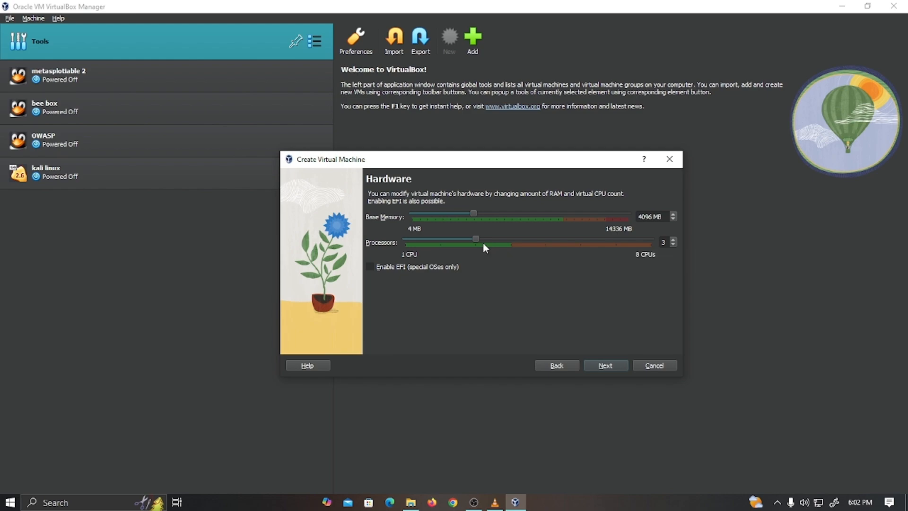
click(606, 366)
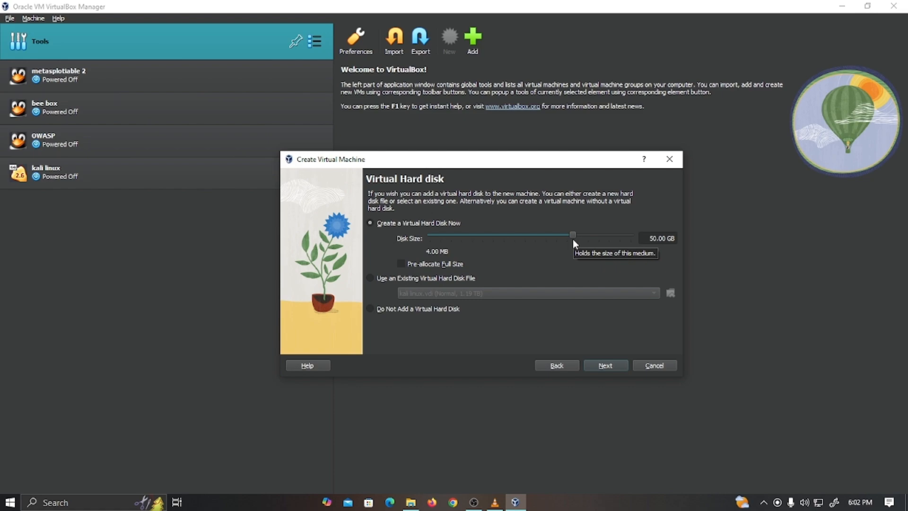
- Change the proposed 50 GB disk size to 60 GB and finish the new machine wizard
click(656, 239)
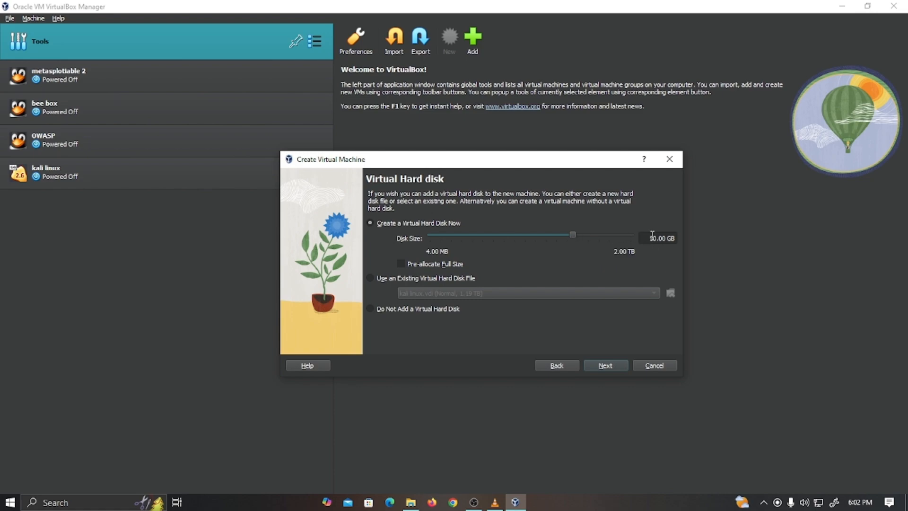
key(BackSpace)
key(BackSpace)
text(60)
click(615, 367)
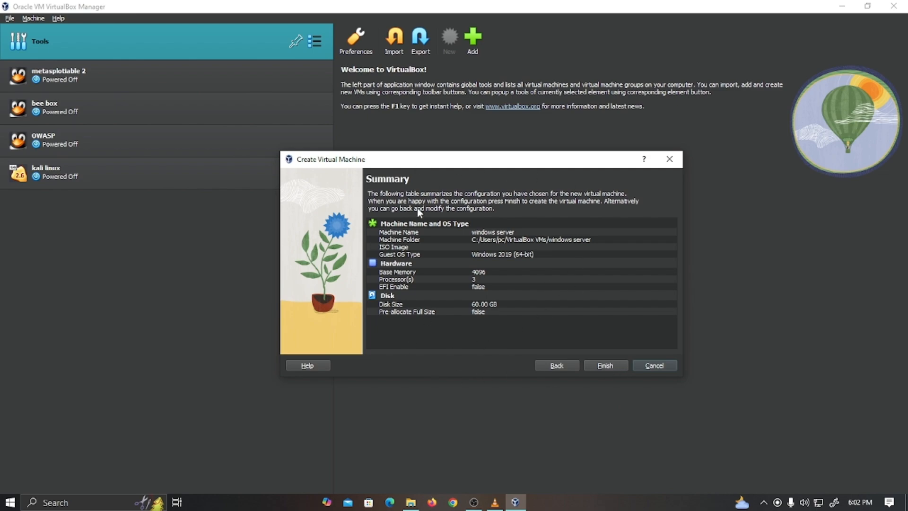
click(607, 366)
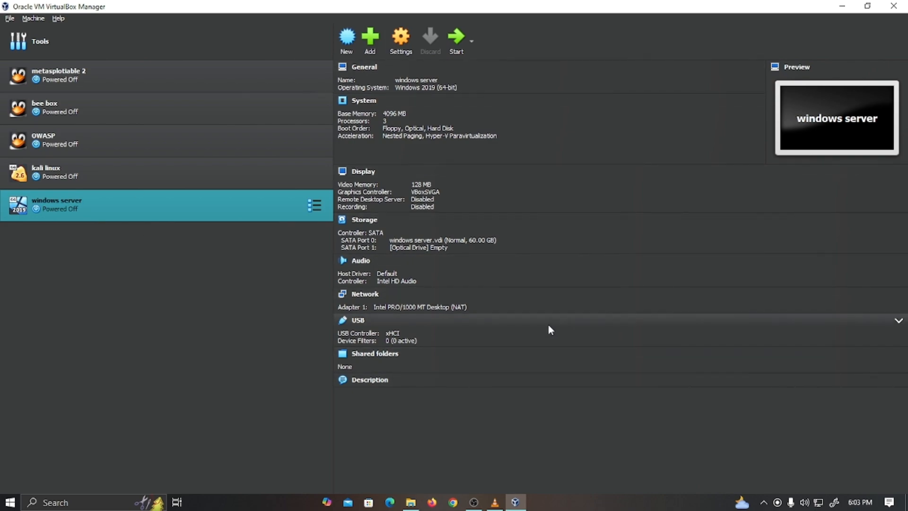
- In the VM's General > Advanced settings, set Shared Clipboard and Drag'n'Drop to Bidirectional
click(401, 45)
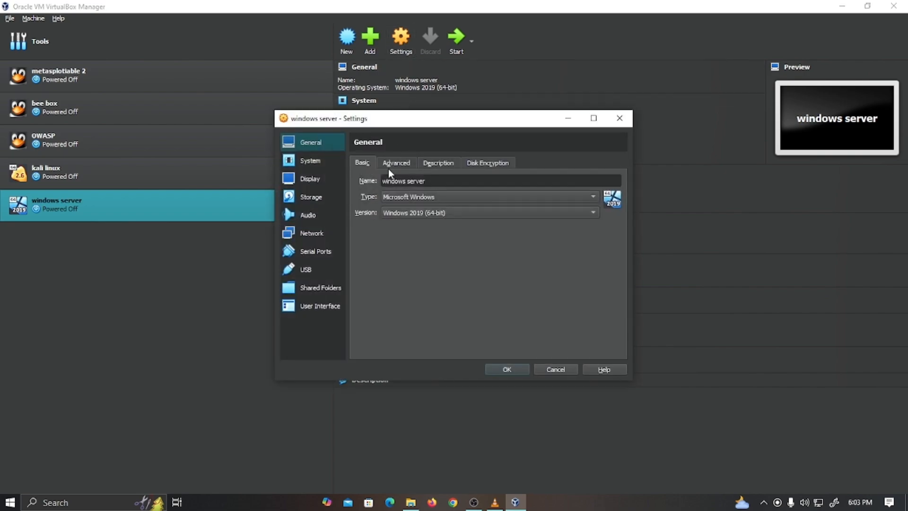
click(397, 163)
click(436, 162)
click(497, 162)
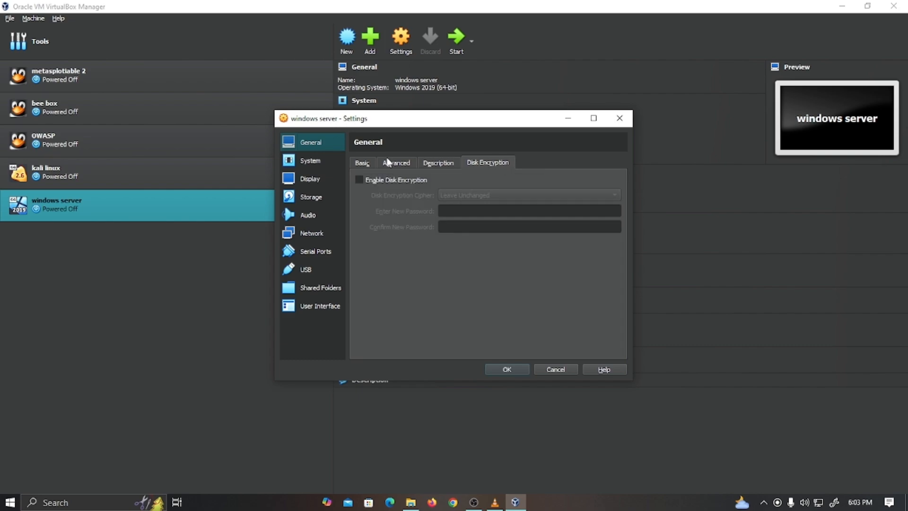
click(389, 163)
click(436, 198)
click(439, 233)
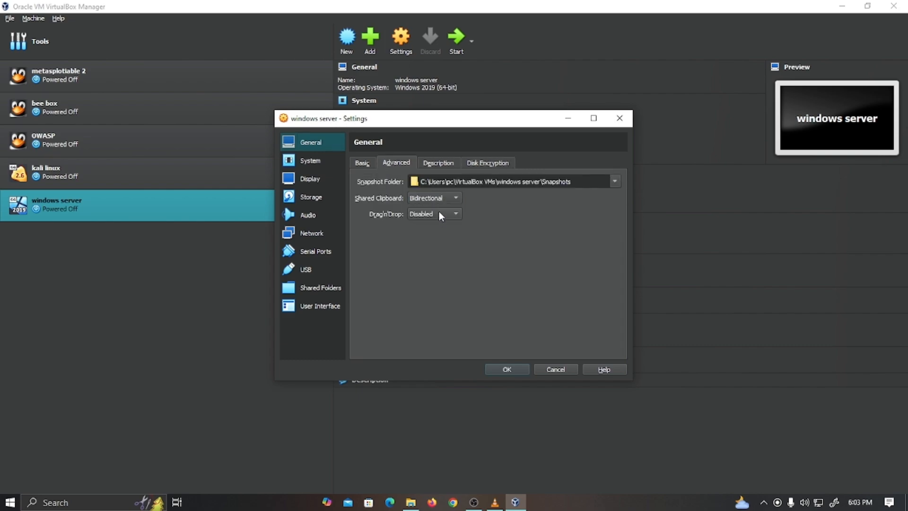
click(439, 213)
click(442, 248)
- Enable 3D acceleration and raise video memory to 256 MB on the Display page
click(310, 161)
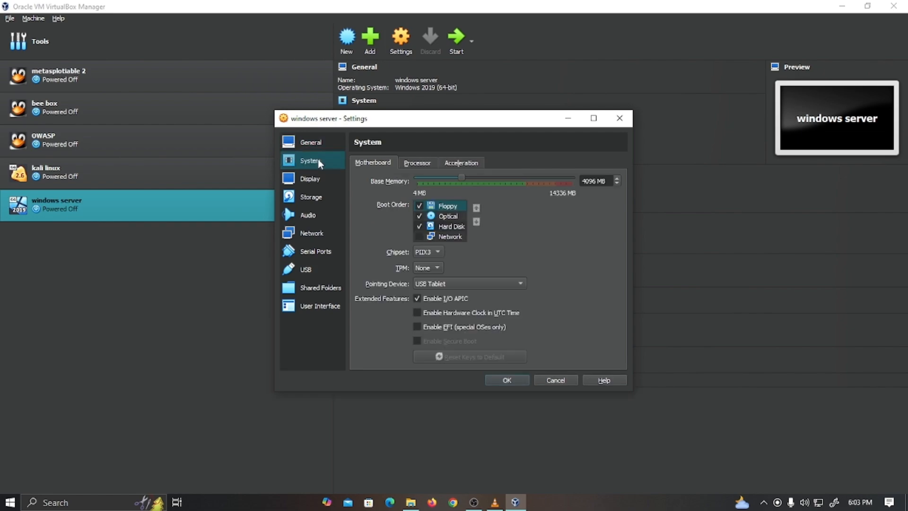
click(417, 163)
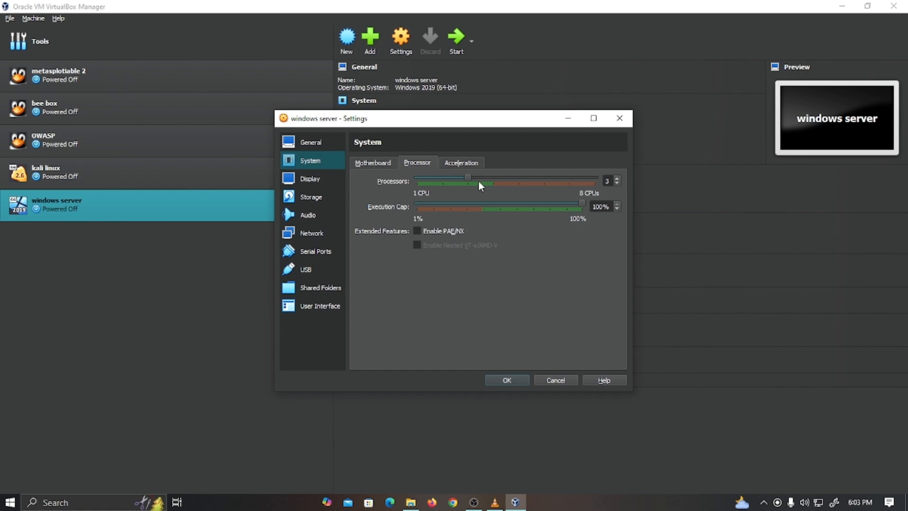
click(464, 162)
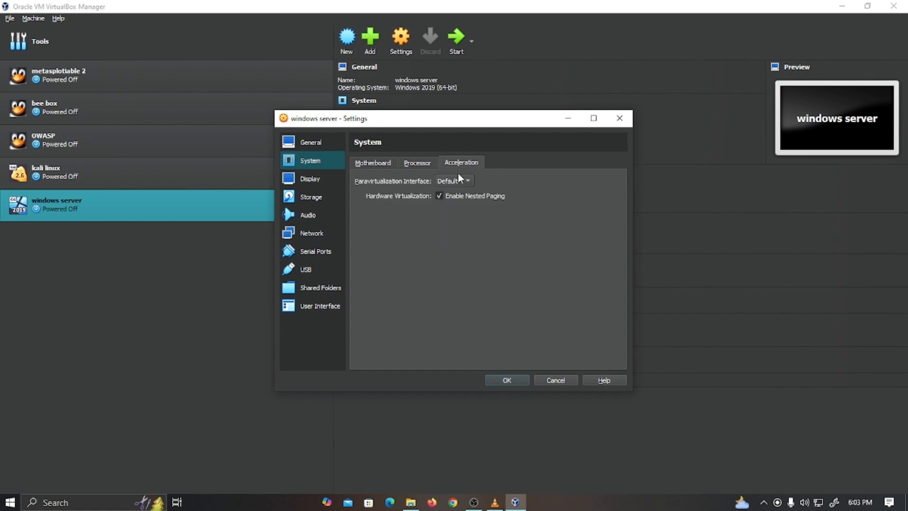
click(328, 184)
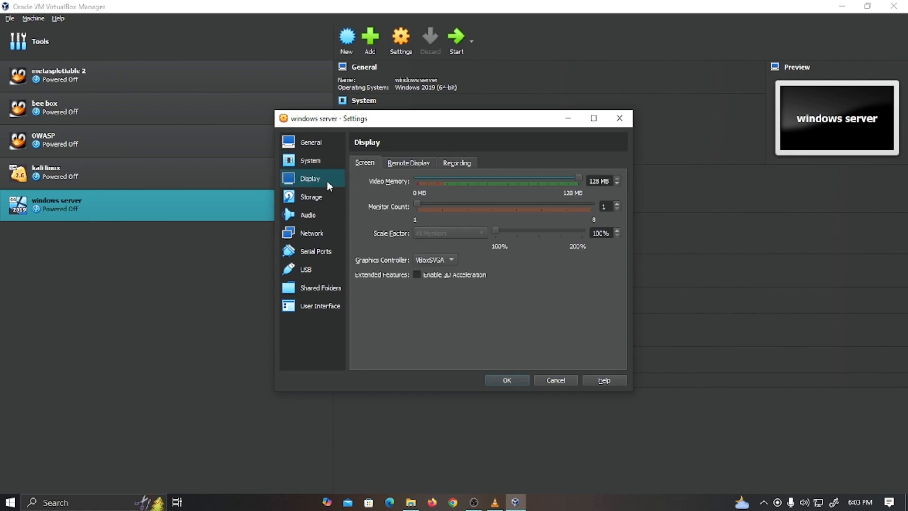
click(418, 275)
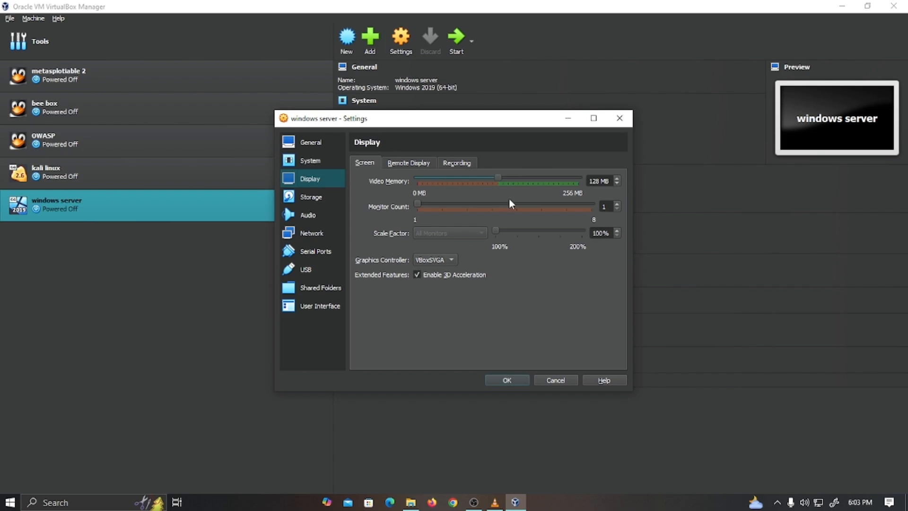
drag(497, 178, 582, 179)
- Insert the SERVER_EVAL_x64FRE_en-us ISO into the VM's empty SATA optical drive
click(304, 199)
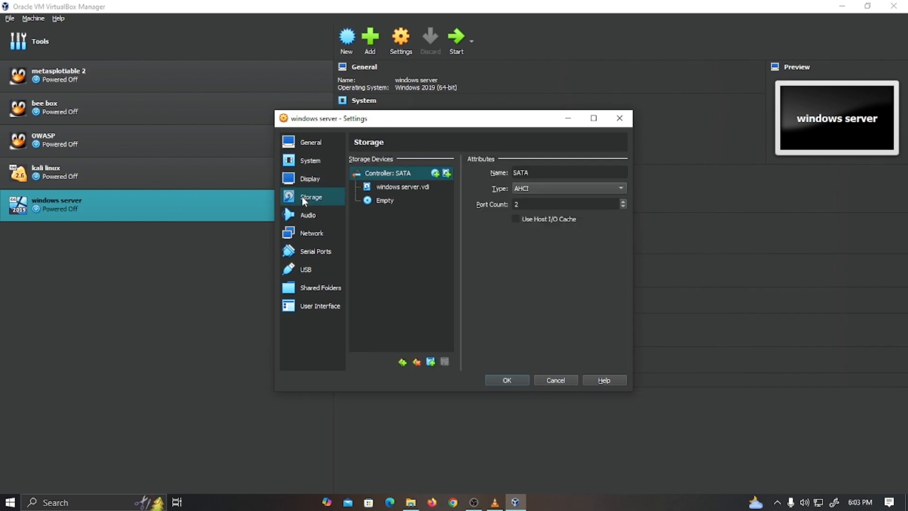
click(368, 201)
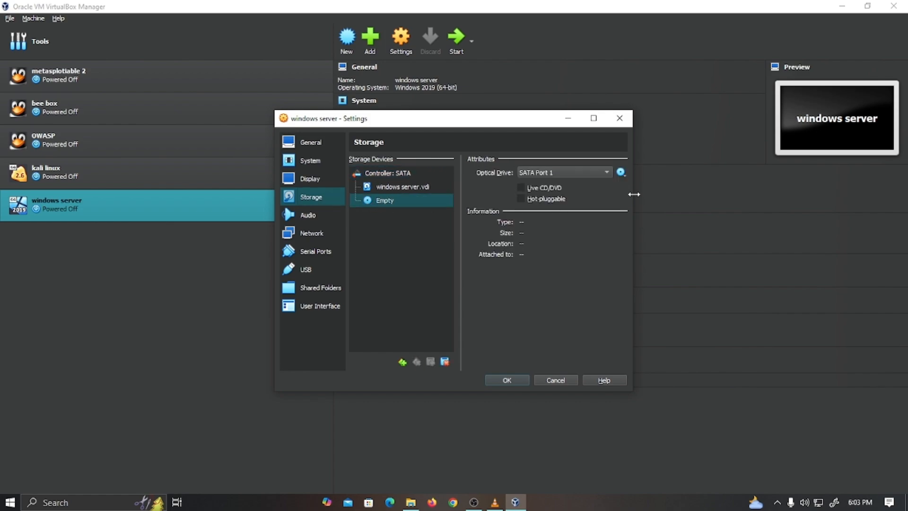
click(621, 172)
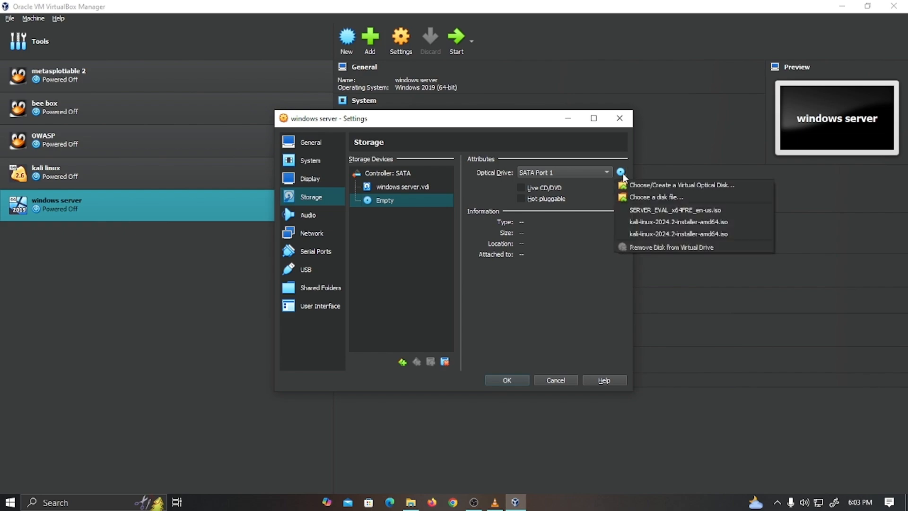
click(649, 195)
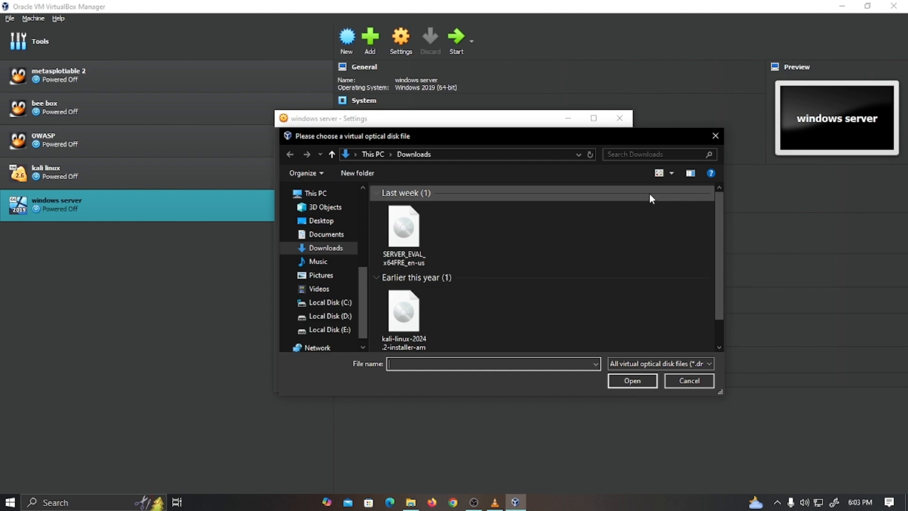
click(403, 232)
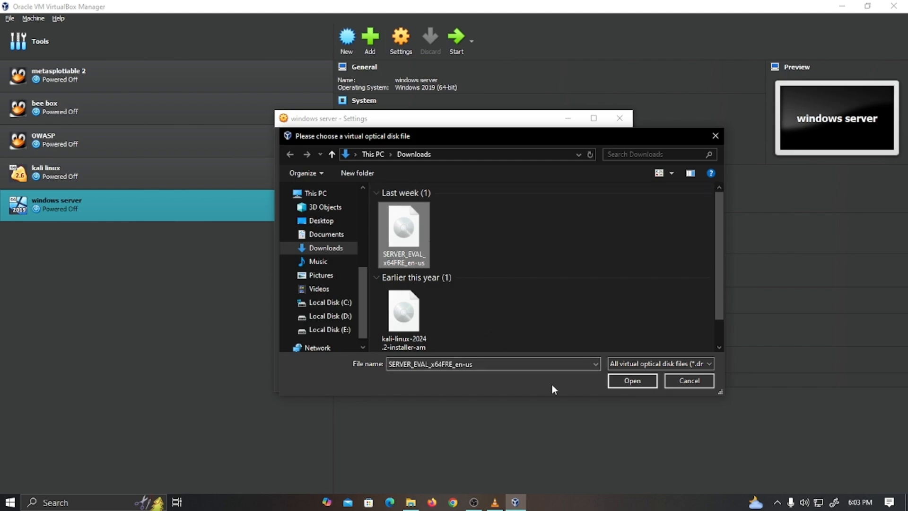
click(633, 381)
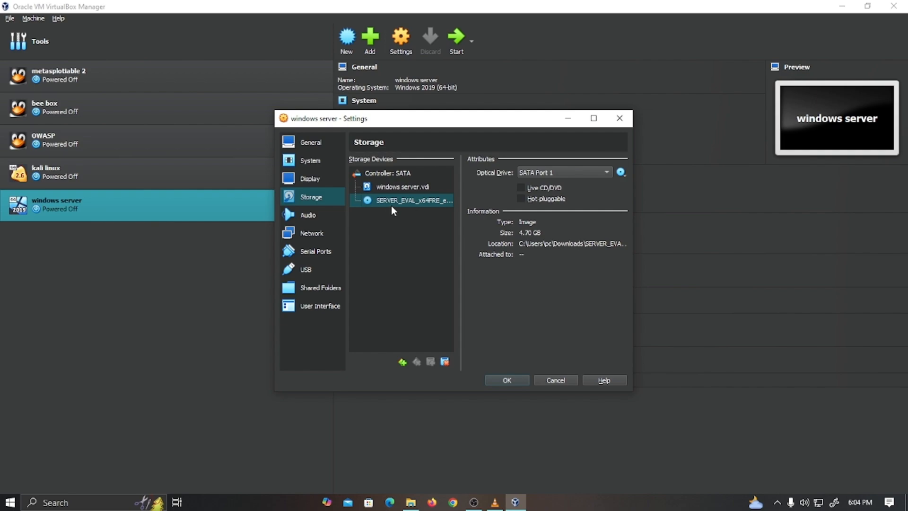
click(309, 219)
- Bridge Adapter 1 to the Intel(R) 82579V Gigabit Network Connection, save, and start the VM
click(313, 234)
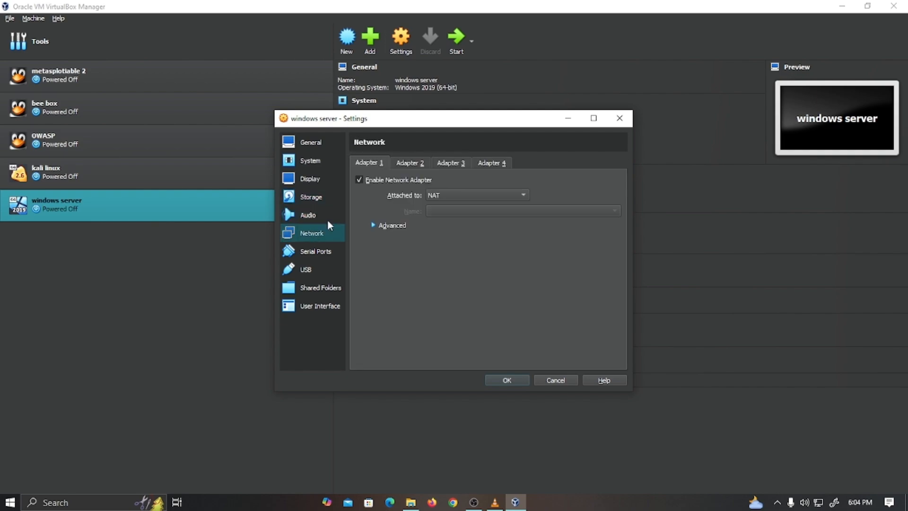
click(482, 195)
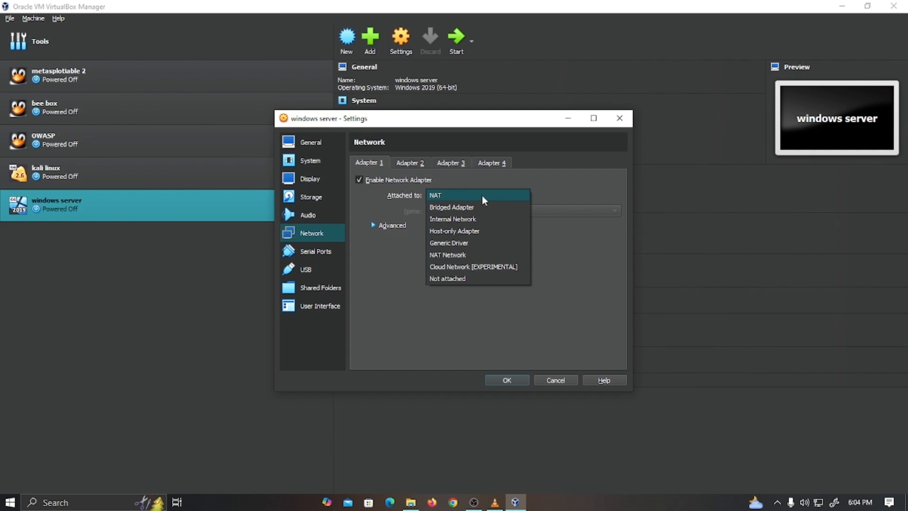
click(471, 207)
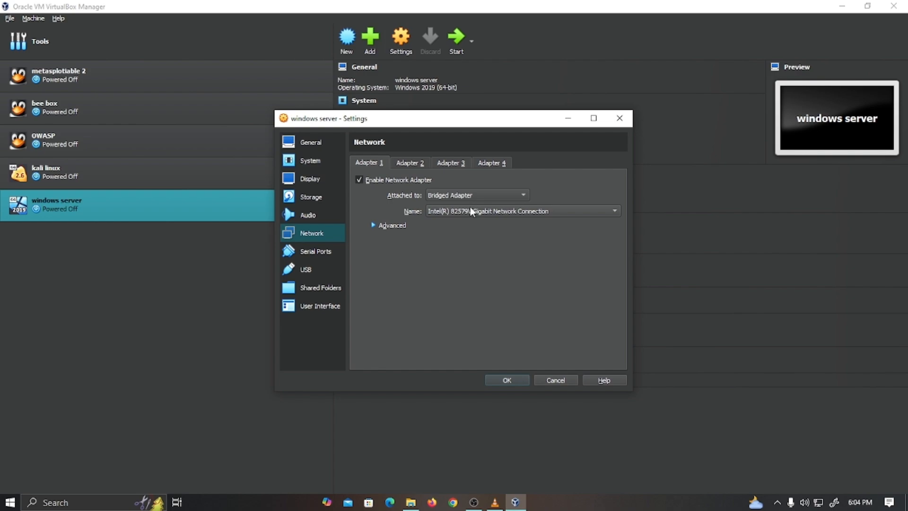
click(470, 209)
click(470, 211)
click(506, 382)
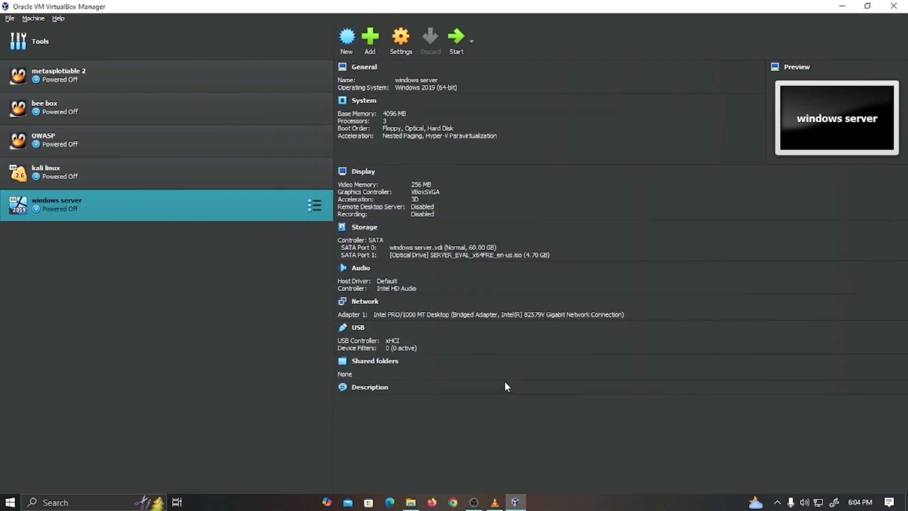
click(457, 42)
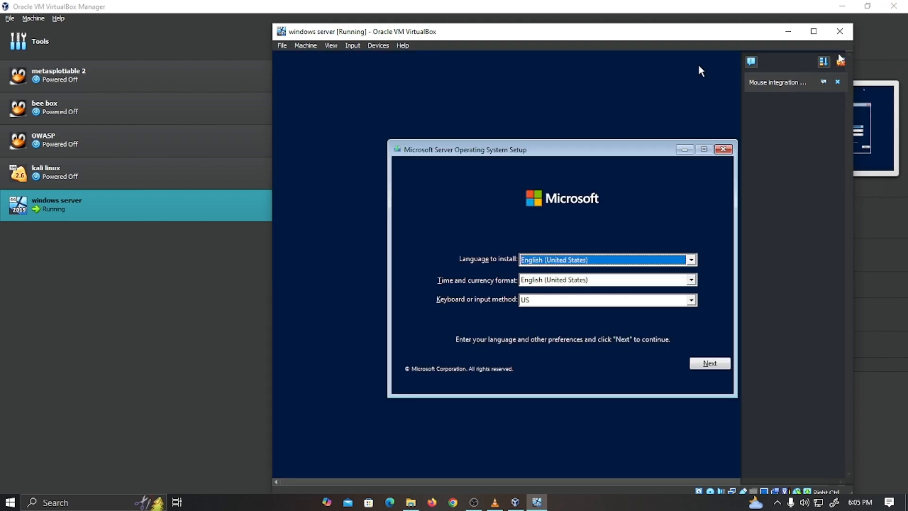
- Close the notification side panel beside the VM display once setup appears
click(841, 59)
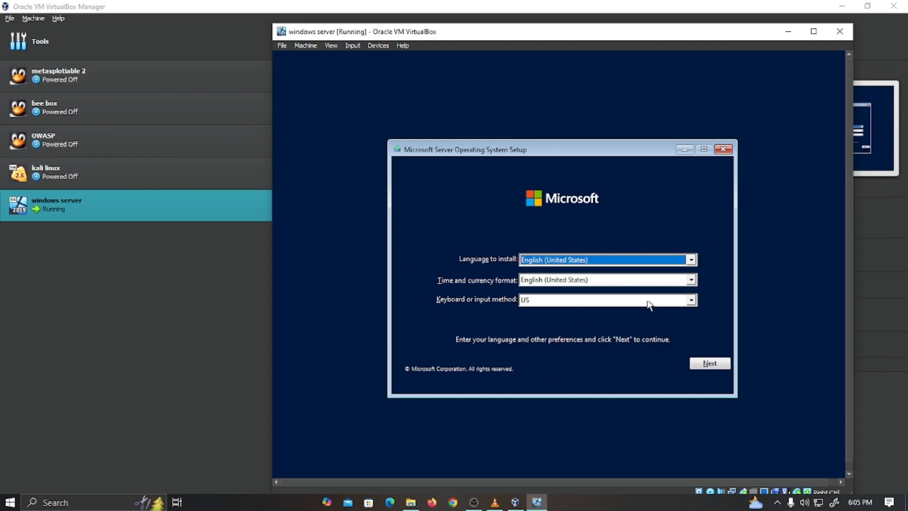
- Keep English (United States) time and currency format, then start the installation with Install now
click(573, 282)
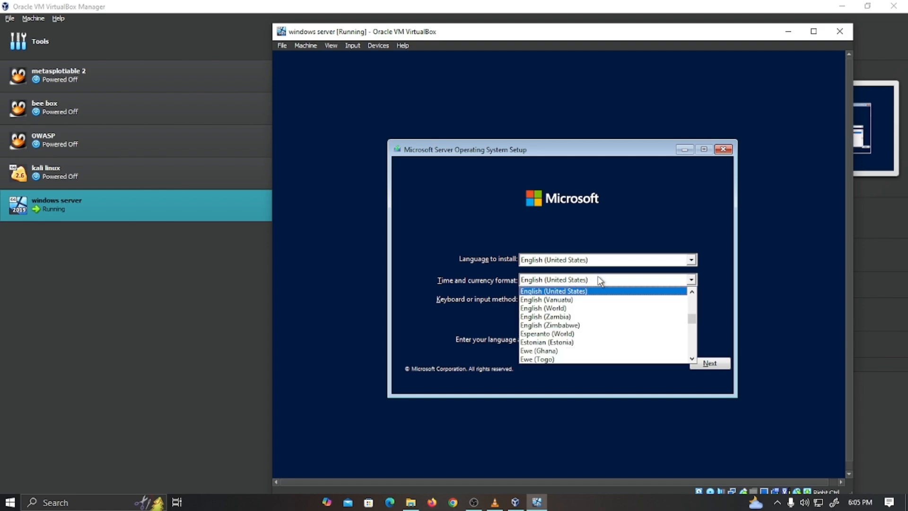
click(600, 280)
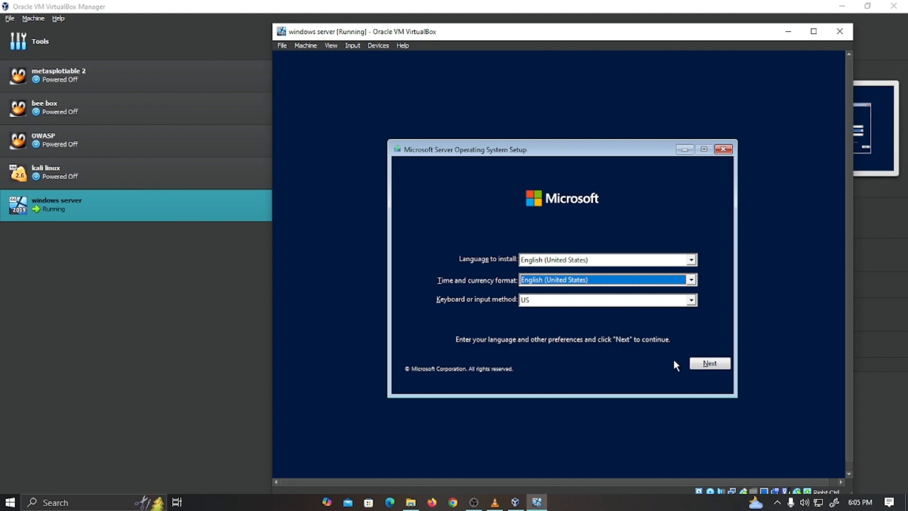
click(716, 364)
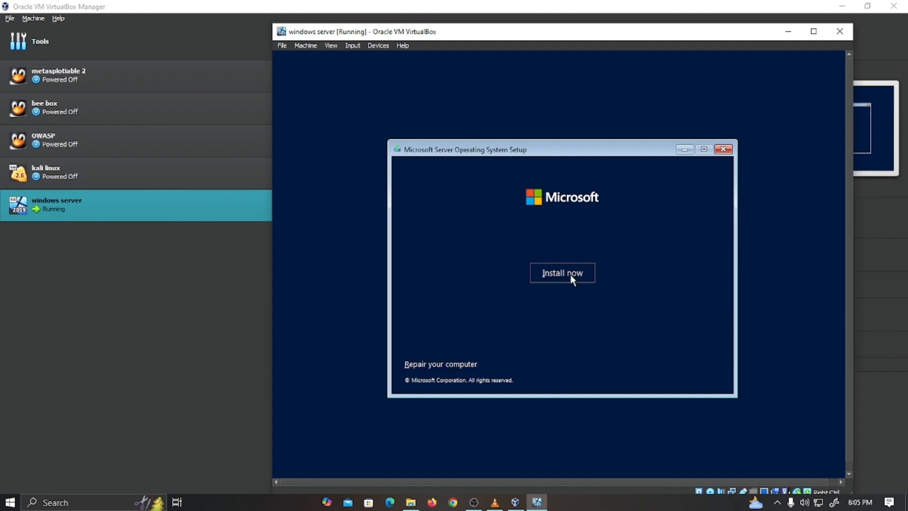
click(555, 272)
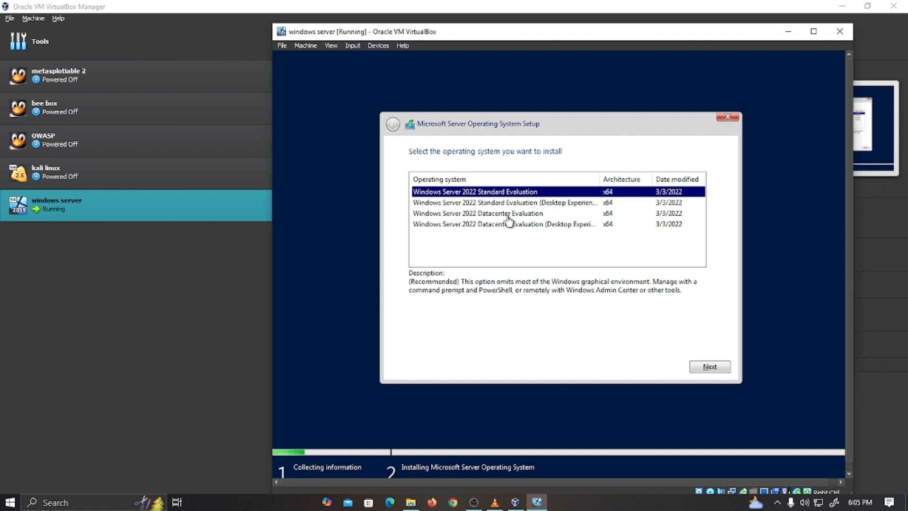
- Pick Windows Server 2022 Standard Evaluation (Desktop Experience) as the edition and continue
click(480, 216)
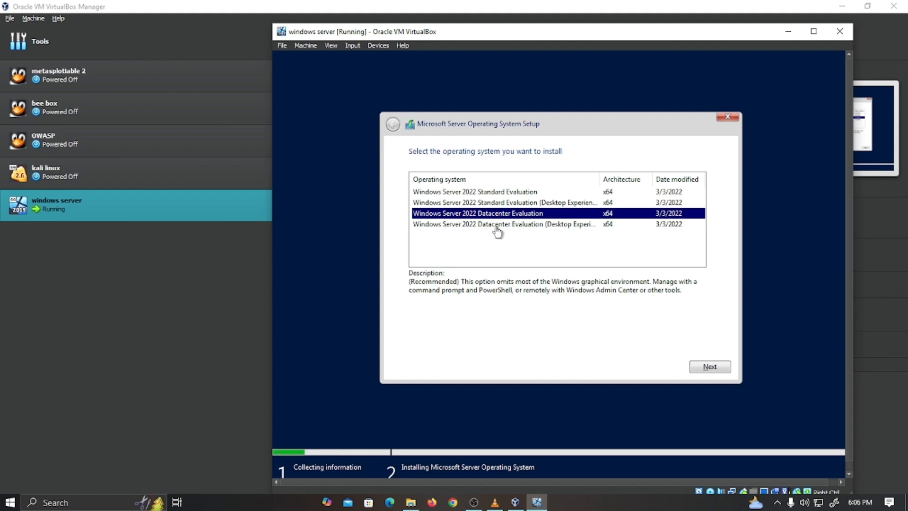
click(510, 204)
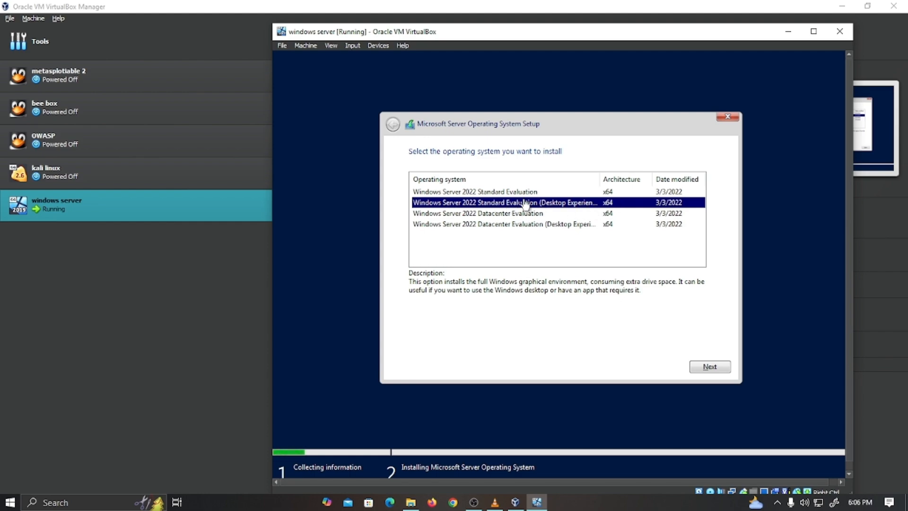
click(694, 365)
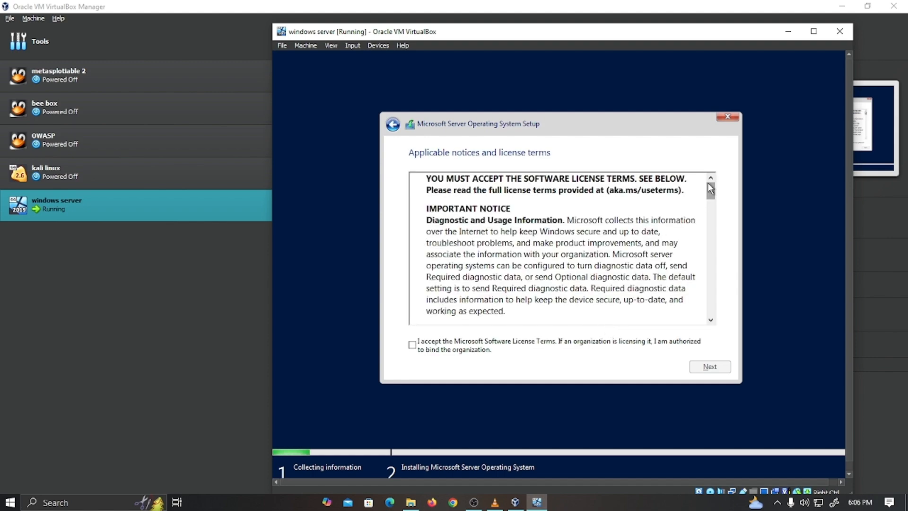
- Scroll through and accept the Microsoft Software License Terms, then continue
drag(711, 190, 707, 170)
click(412, 345)
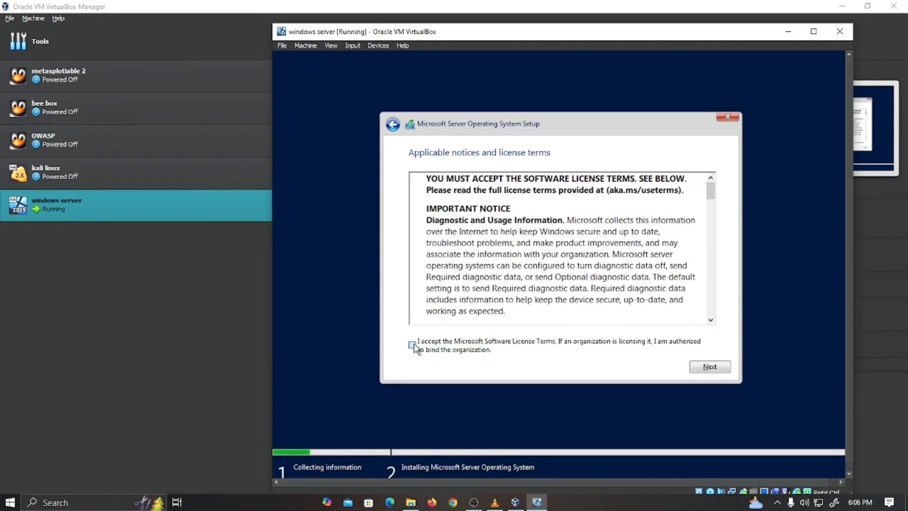
click(702, 368)
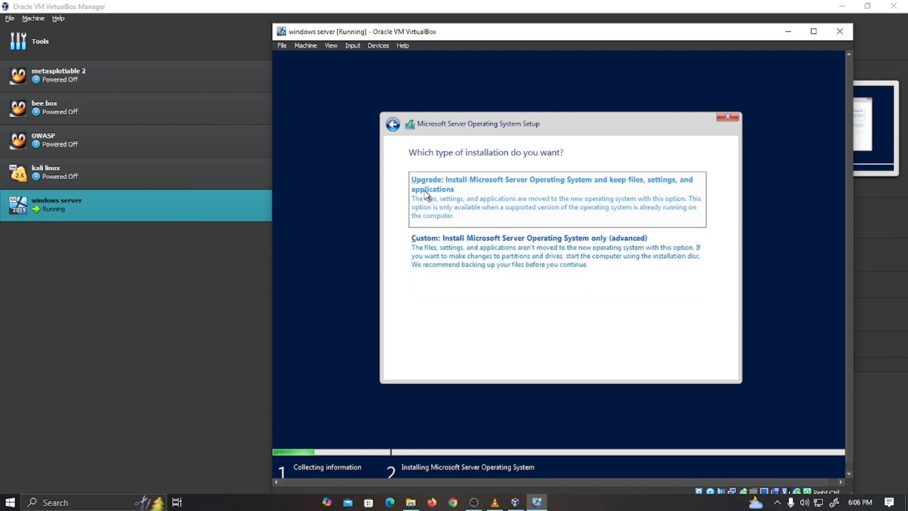
- Choose the Custom installation and install onto Drive 0's unallocated space
click(497, 240)
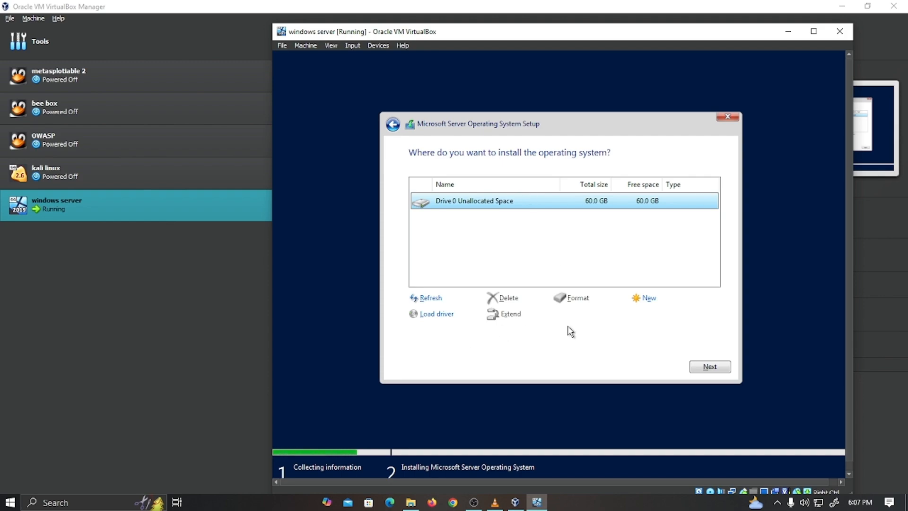
click(713, 367)
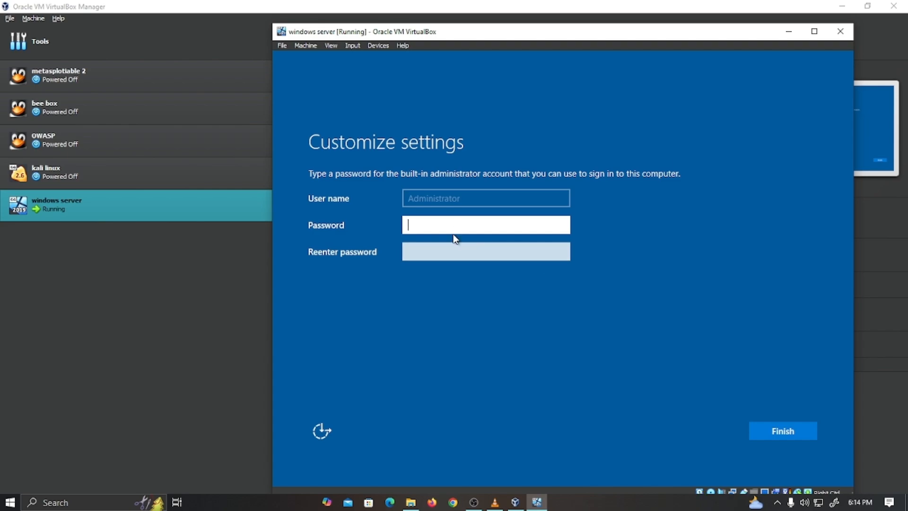
- Enter the Administrator password, retype it in the confirmation field, and finish setup
text(P@ssw0rd1)
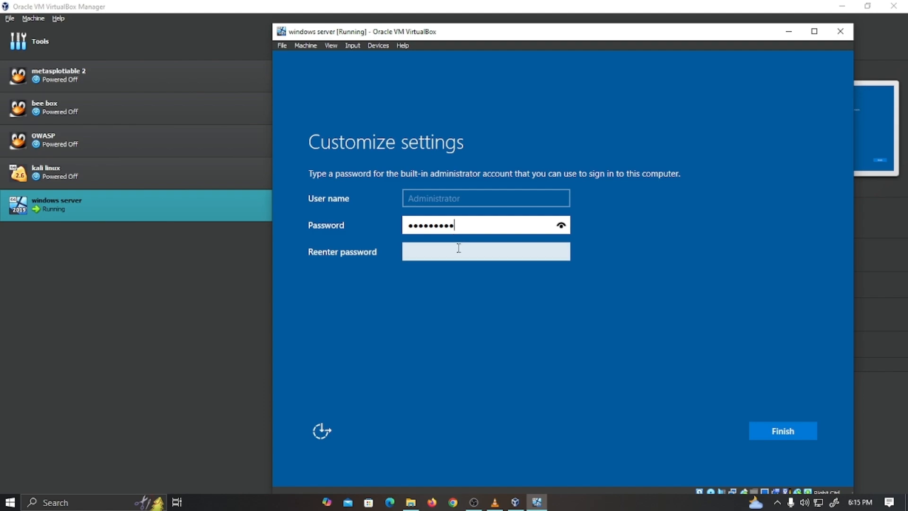
click(462, 251)
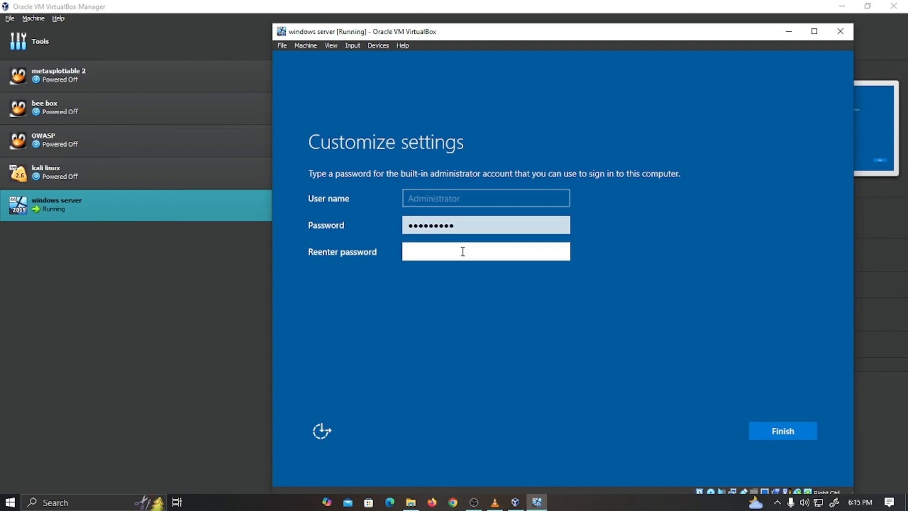
text(P)
key(BackSpace)
text(Password1)
key(Return)
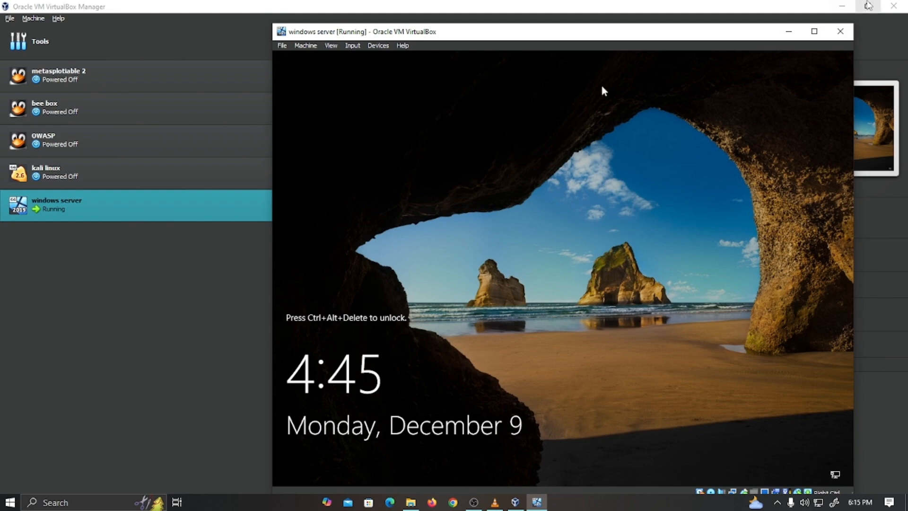
- Send Ctrl-Alt-Del to the VM via Input > Keyboard to get past the lock screen
click(353, 46)
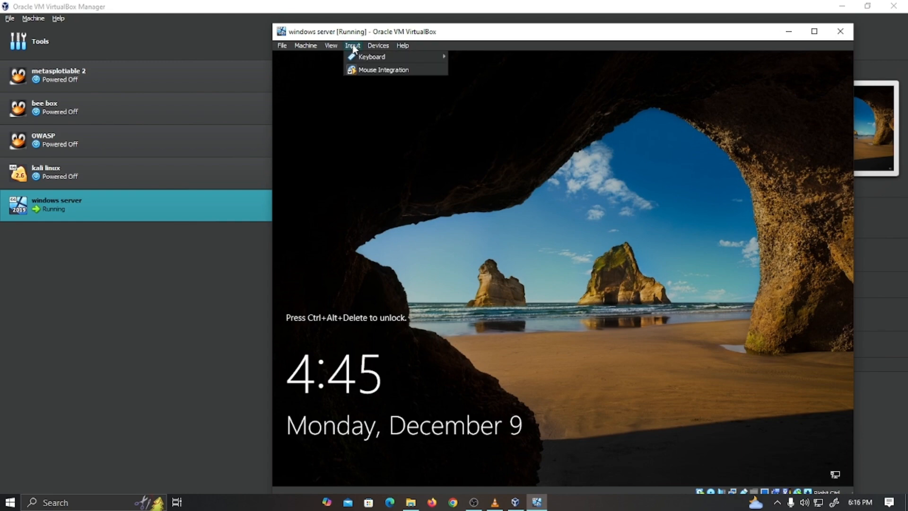
mouse_move(359, 56)
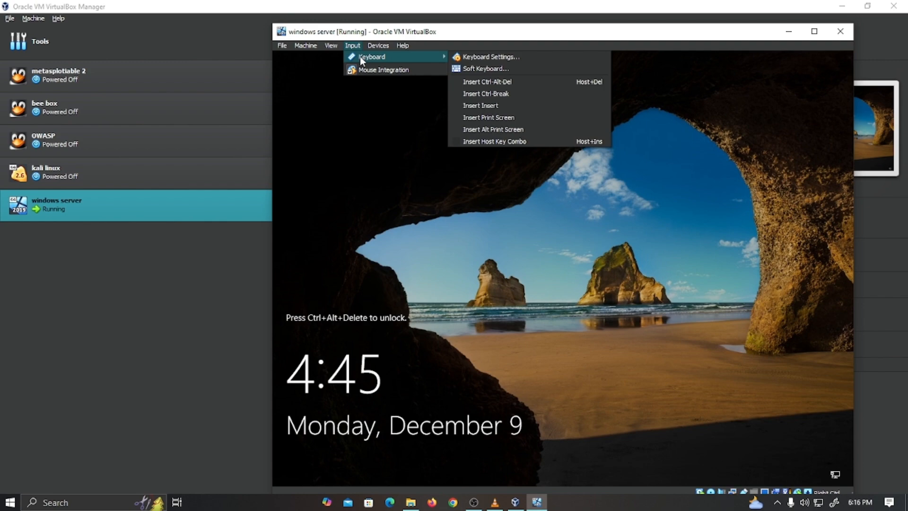
click(501, 82)
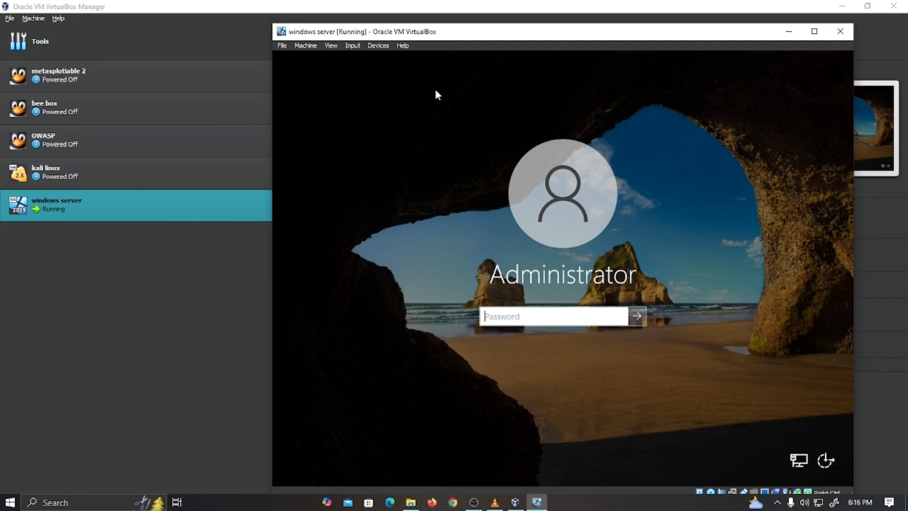
- Sign in by entering the Administrator account password
text(P@ssword1)
key(Return)
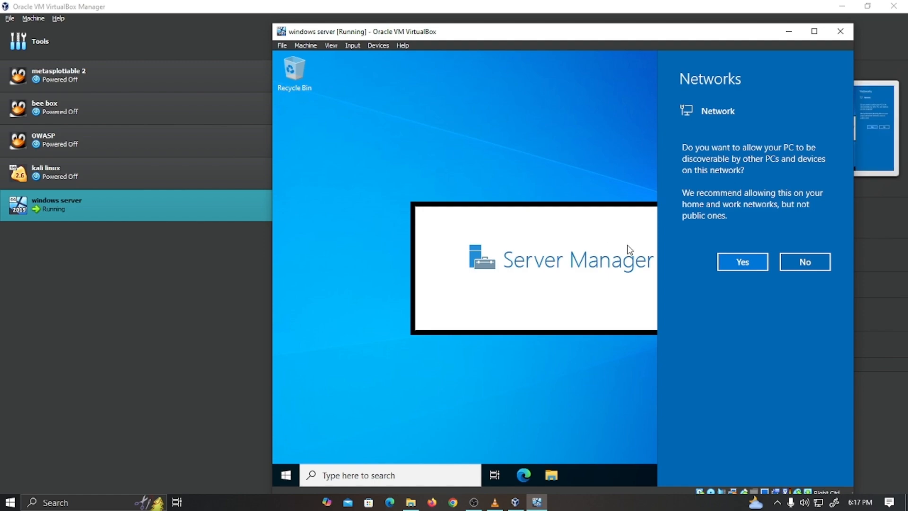
- Answer Yes to network discoverability and close the Windows Admin Center notice
click(744, 263)
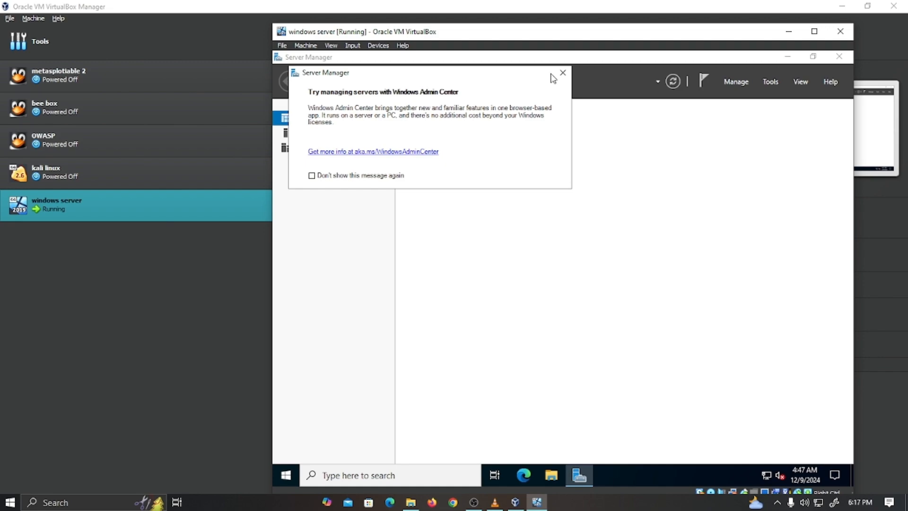
click(563, 74)
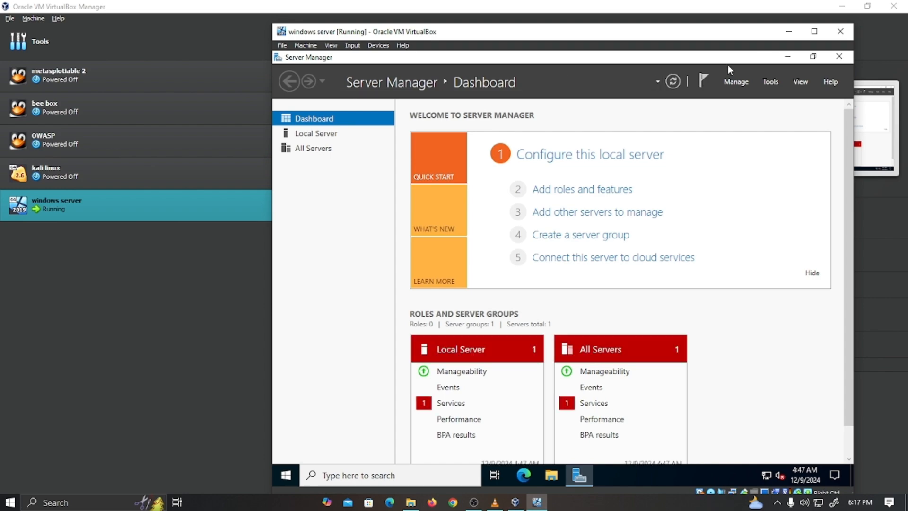
- Close Server Manager and the USB Tablet 'Device is ready' notification
click(838, 57)
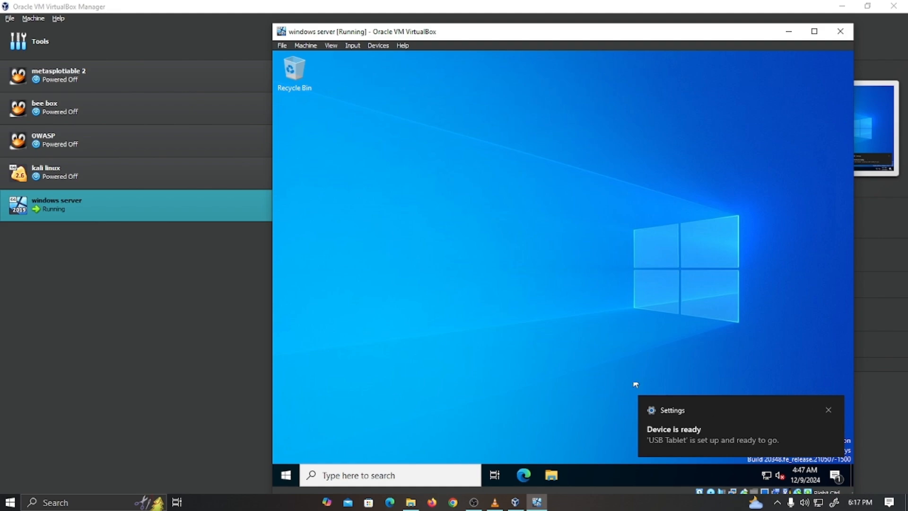
click(828, 411)
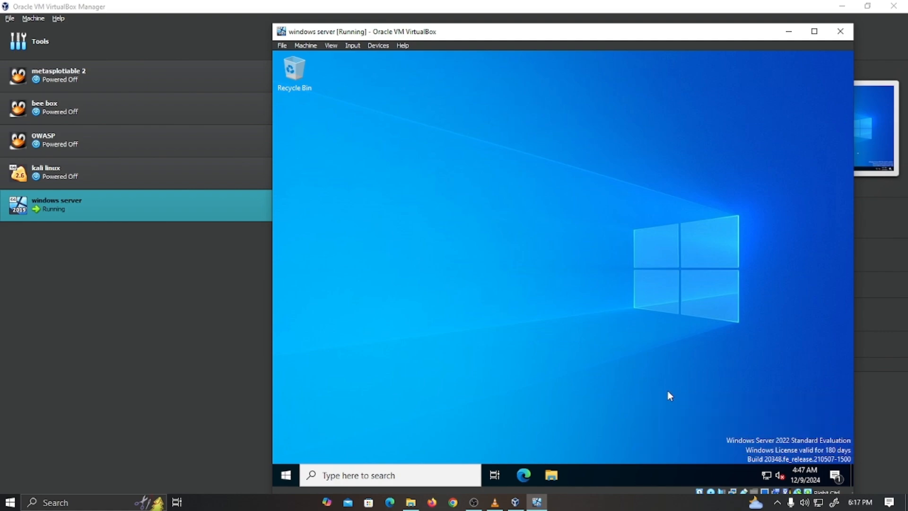